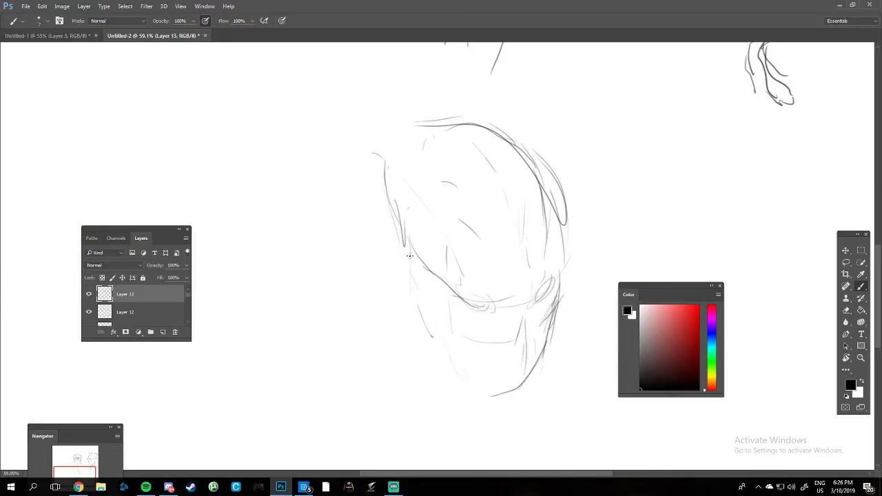
Draw the creature's eyes, then sketch the nose and tusk lines on a new layer
drag(410, 256, 434, 292)
drag(378, 242, 410, 250)
key(ctrl+shift+alt+n)
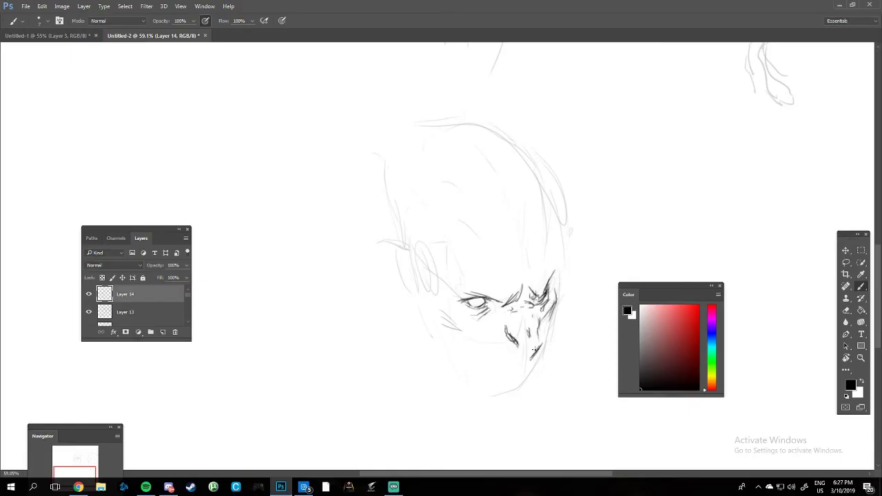
drag(544, 346, 572, 321)
drag(489, 326, 488, 370)
drag(498, 358, 508, 372)
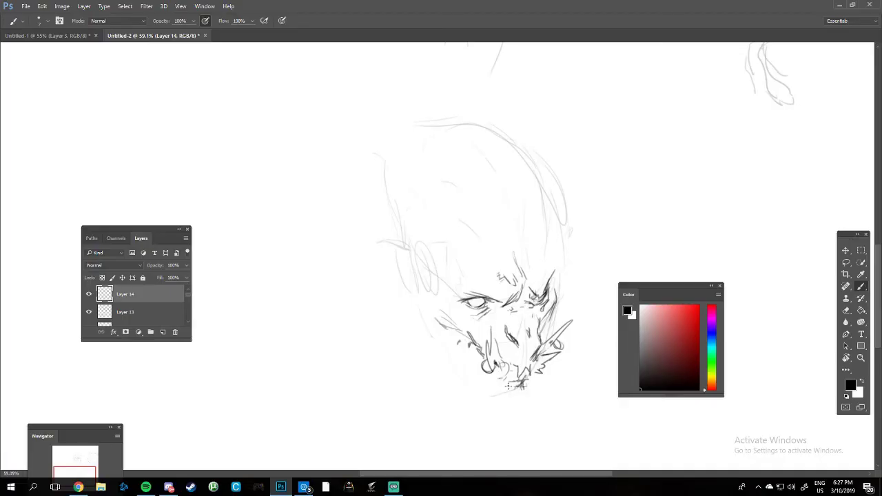
Sketch the jaw, shoulder and neck lines
drag(422, 298, 390, 328)
drag(405, 338, 419, 356)
drag(582, 396, 545, 390)
drag(557, 401, 569, 442)
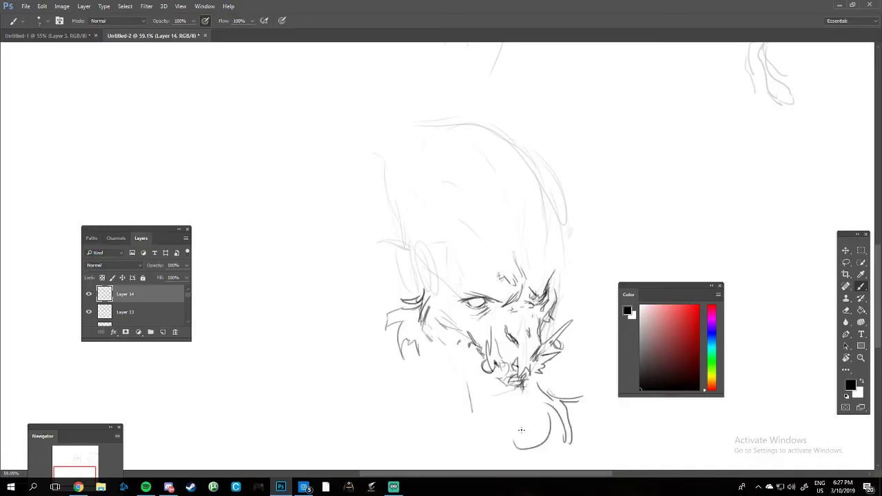
drag(476, 453, 523, 434)
drag(448, 399, 462, 375)
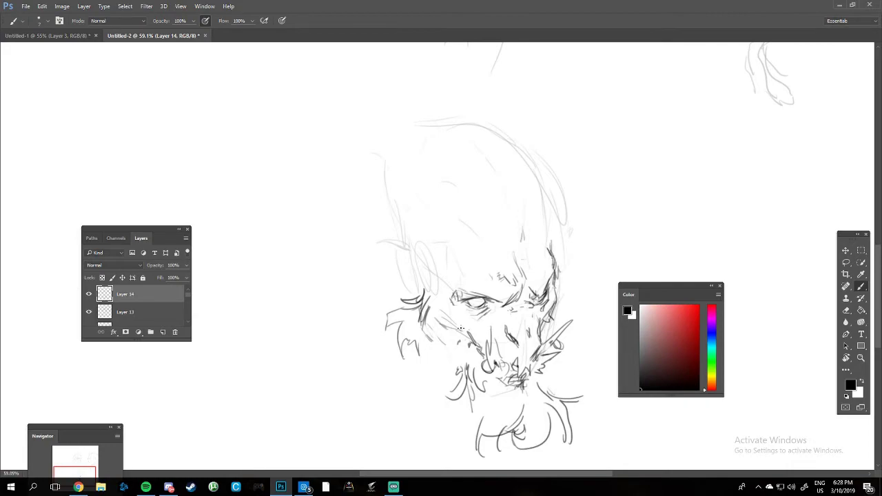
Draw long spiky hair rising above the head
drag(519, 238, 474, 107)
drag(414, 62, 493, 238)
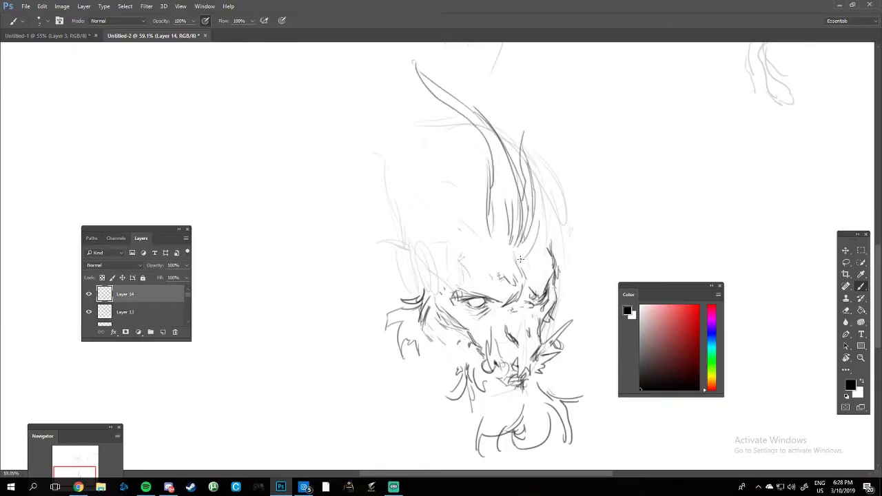
drag(522, 131, 518, 241)
drag(585, 222, 523, 242)
drag(552, 183, 537, 227)
mouse_move(432, 145)
mouse_down()
mouse_move(491, 238)
mouse_move(483, 213)
mouse_up()
Add hair strands sweeping in from the left
drag(406, 167, 473, 208)
drag(378, 201, 478, 245)
drag(332, 150, 475, 255)
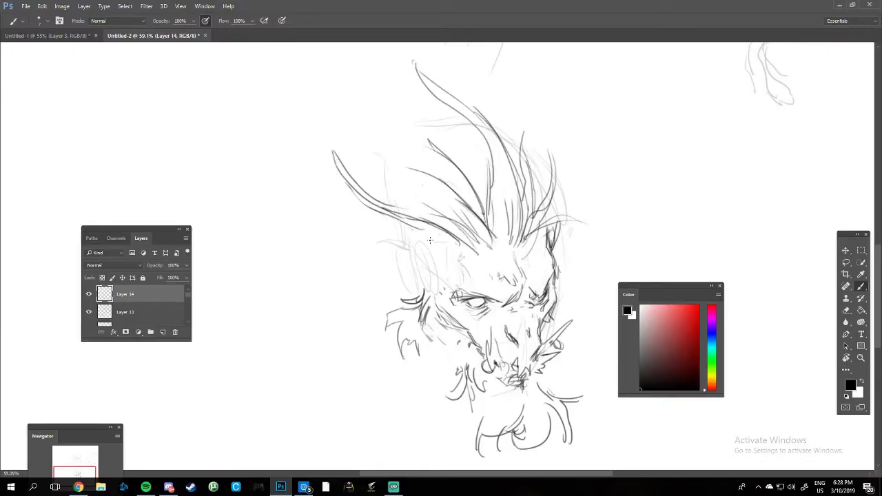
drag(374, 225, 441, 252)
drag(435, 198, 448, 217)
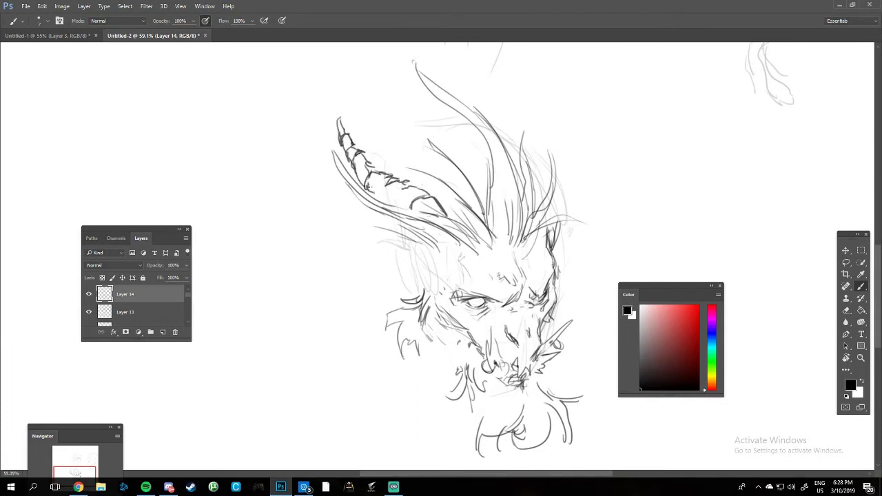
Sketch the horn ridges, the left jaw line and short fur strokes near the left ear
drag(543, 166, 536, 189)
drag(355, 89, 441, 221)
drag(352, 204, 427, 252)
mouse_move(382, 224)
mouse_down()
mouse_move(444, 267)
mouse_move(336, 279)
mouse_up()
drag(350, 279, 422, 304)
drag(402, 316, 412, 344)
drag(427, 333, 438, 337)
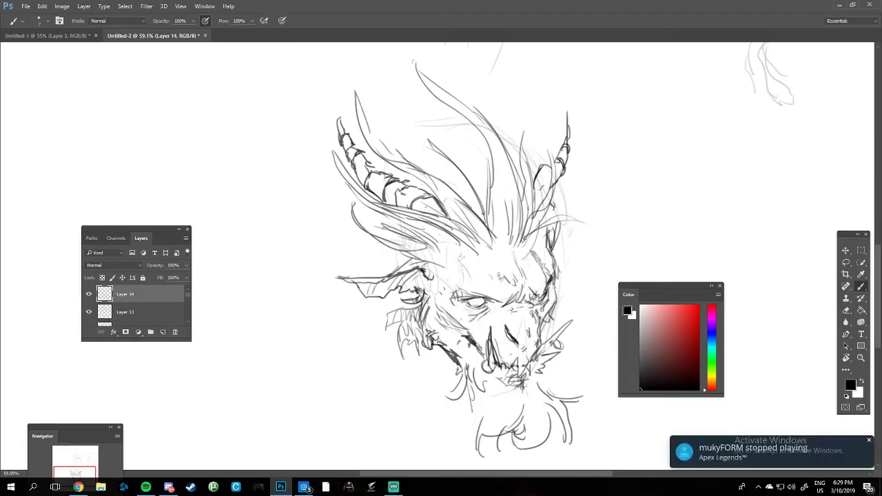
Add more hair strands on the left side and top of the head
drag(372, 262, 324, 180)
drag(353, 248, 272, 265)
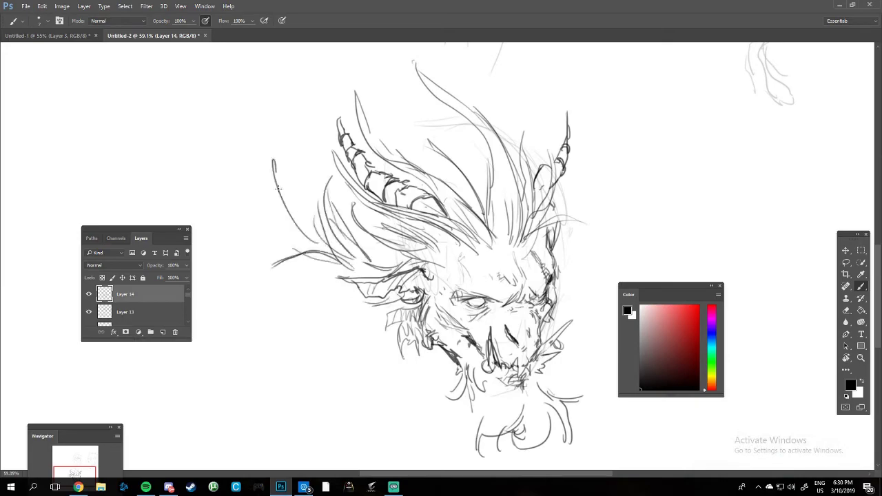
drag(274, 160, 330, 245)
drag(342, 80, 475, 124)
drag(521, 163, 465, 152)
Sketch fur spikes and strands all around the head
drag(557, 195, 569, 260)
drag(352, 294, 368, 423)
drag(338, 292, 269, 344)
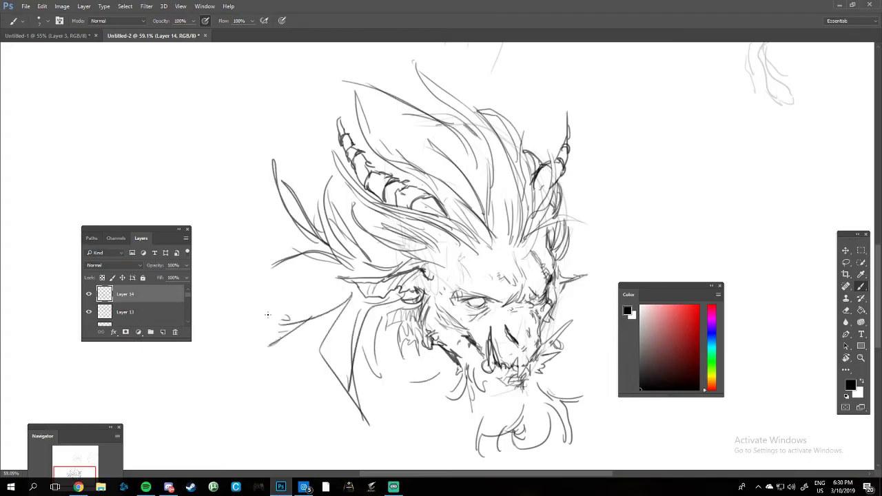
drag(194, 220, 286, 287)
drag(594, 170, 565, 263)
drag(503, 186, 503, 255)
Add final hair strands across the upper head
drag(407, 62, 490, 210)
drag(431, 89, 527, 224)
drag(444, 152, 485, 226)
drag(458, 131, 413, 171)
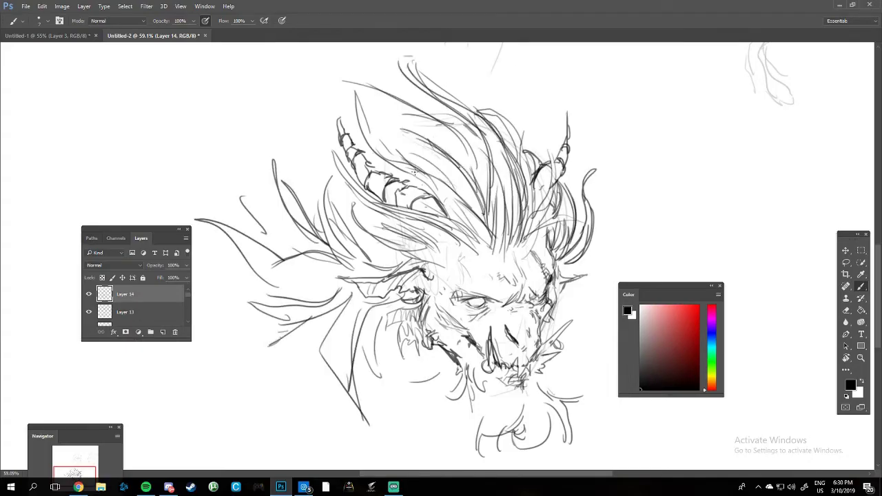
mouse_move(365, 200)
mouse_down()
mouse_move(331, 140)
mouse_move(415, 212)
mouse_up()
drag(433, 233, 496, 256)
Add a new layer and set up a broad brush at size 384
key(ctrl+shift+alt+n)
right_click(514, 297)
text(384)
key(Return)
click(639, 330)
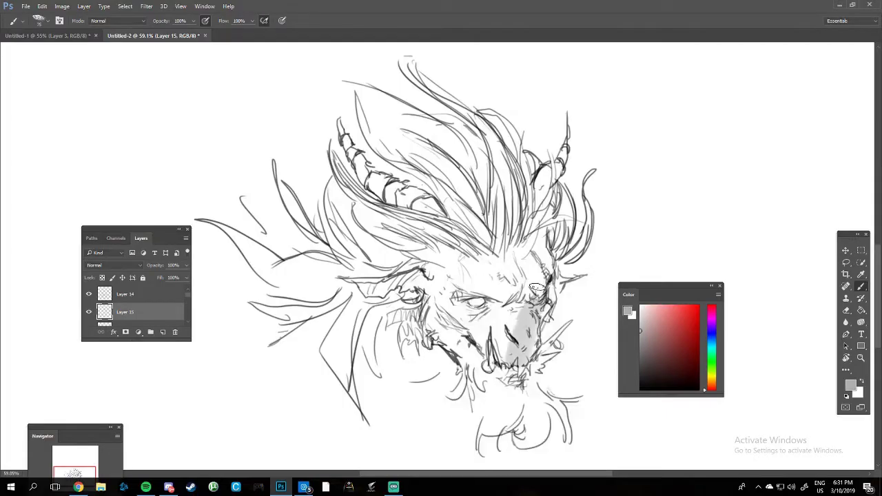
Block in large grey tones over and around the head
drag(441, 228, 538, 358)
drag(413, 234, 524, 434)
drag(358, 276, 482, 137)
drag(386, 296, 234, 262)
drag(330, 207, 565, 228)
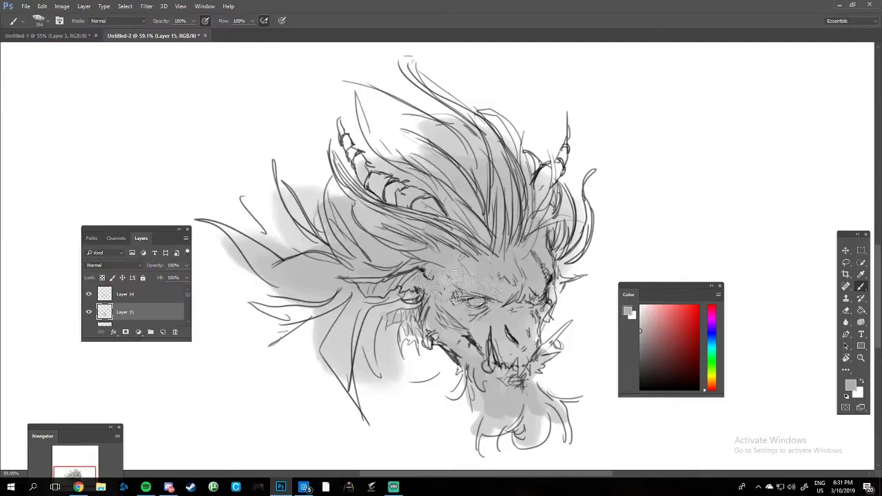
Switch to a 56 px brush and shade the beard, mouth and left cheek
right_click(514, 277)
double_click(571, 467)
drag(517, 355, 503, 427)
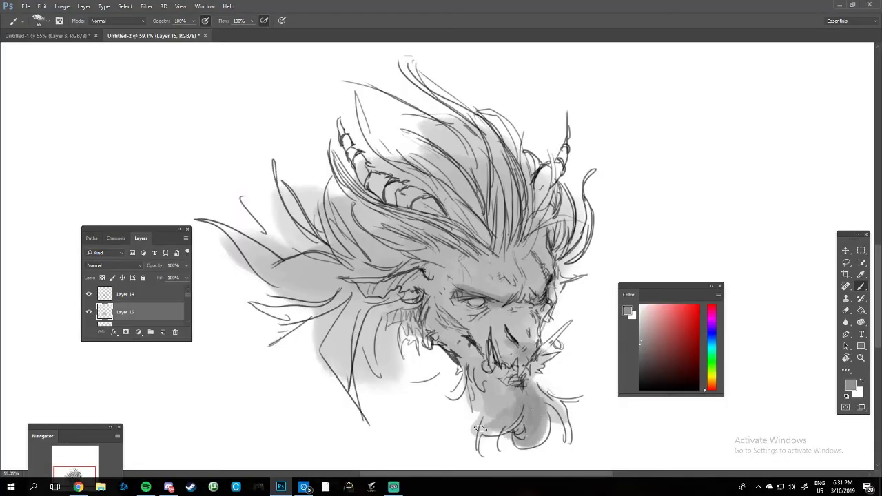
drag(482, 365, 489, 427)
mouse_move(468, 303)
mouse_down()
mouse_move(434, 327)
mouse_move(444, 316)
mouse_move(441, 331)
mouse_up()
Darken the left cheek and eye area with near-black
mouse_move(438, 292)
mouse_down()
mouse_move(372, 275)
mouse_move(362, 282)
mouse_up()
alt+click(419, 296)
drag(413, 296, 441, 248)
Darken the hair mass on top and paint dark locks over the left hair and cheek
drag(482, 124, 510, 251)
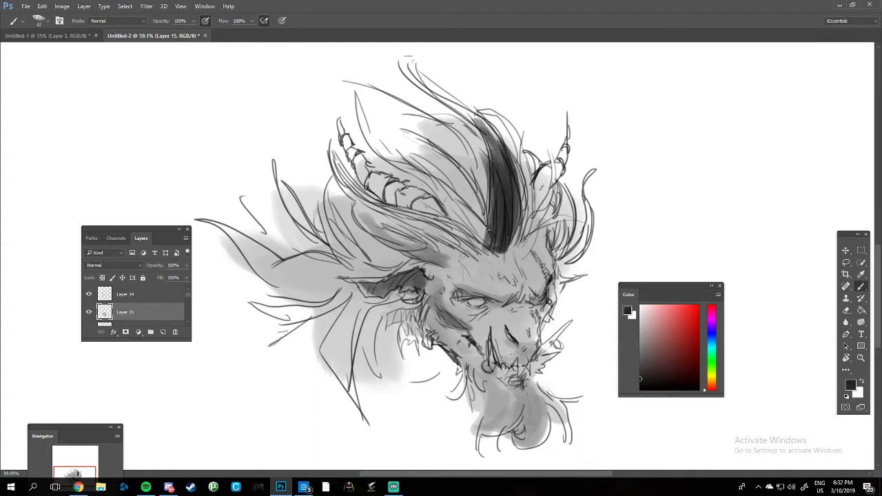
drag(407, 103, 490, 227)
drag(558, 124, 517, 258)
drag(351, 90, 482, 245)
mouse_move(400, 138)
mouse_down()
mouse_move(485, 242)
mouse_move(321, 146)
mouse_up()
mouse_move(492, 193)
mouse_down()
mouse_move(348, 270)
mouse_move(399, 255)
mouse_up()
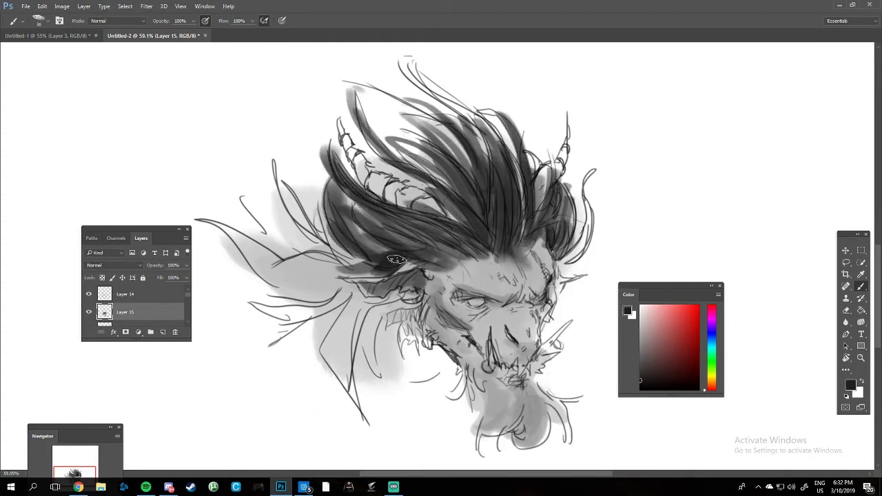
drag(420, 293, 275, 372)
drag(372, 234, 234, 310)
drag(441, 138, 289, 255)
Sample a light grey and paint across the upper hair and top locks
alt+click(432, 208)
mouse_move(422, 201)
mouse_down()
mouse_move(344, 138)
mouse_move(482, 221)
mouse_up()
drag(461, 110, 503, 251)
drag(406, 55, 523, 241)
mouse_move(554, 157)
mouse_down()
mouse_move(542, 191)
mouse_move(552, 219)
mouse_up()
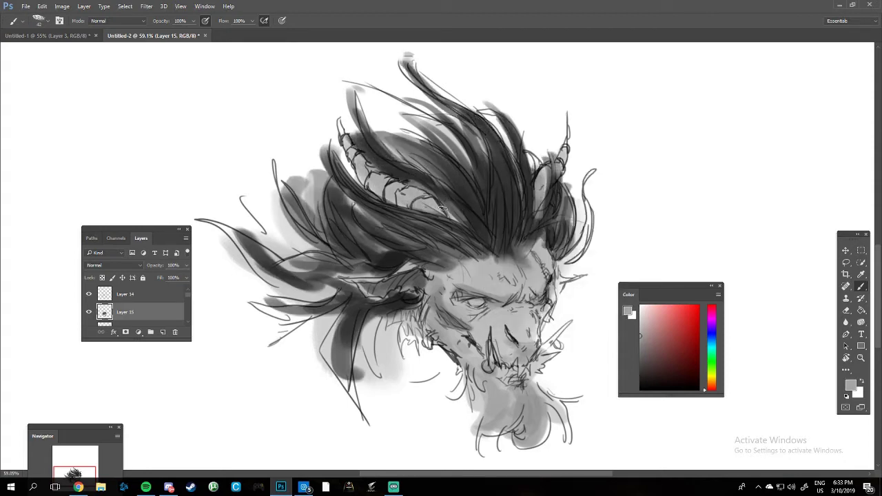
Lighten the forehead with light grey and shade along the brow ridge with darker grey
alt+click(470, 264)
drag(461, 285, 502, 283)
alt+click(504, 320)
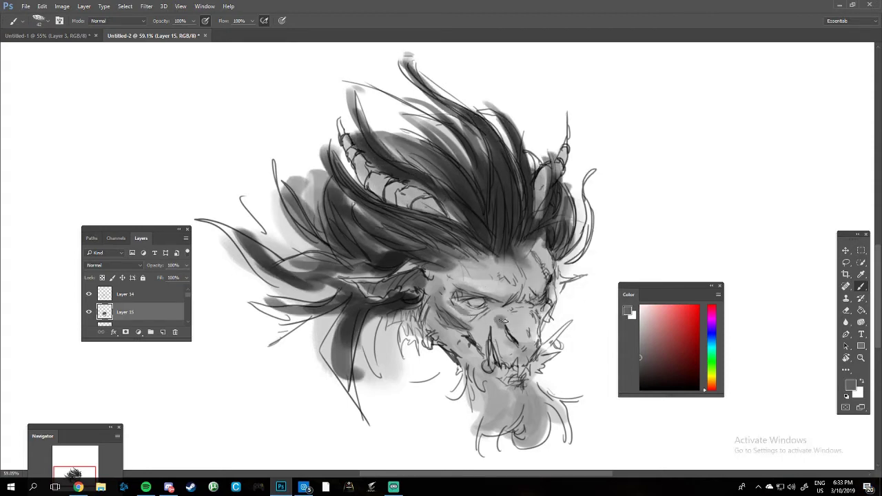
drag(450, 299, 509, 294)
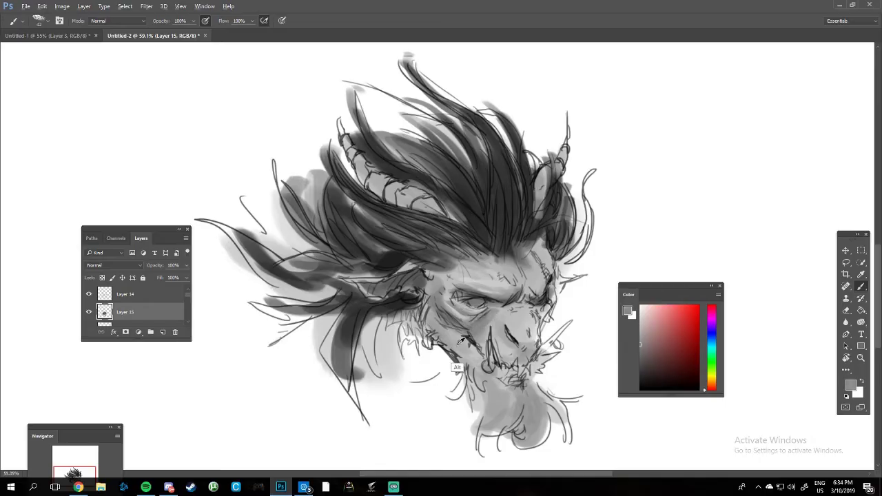
Add Layer 16, zoom in on the eye, and set the brush to 64% opacity and size 25
key(ctrl+shift+alt+n)
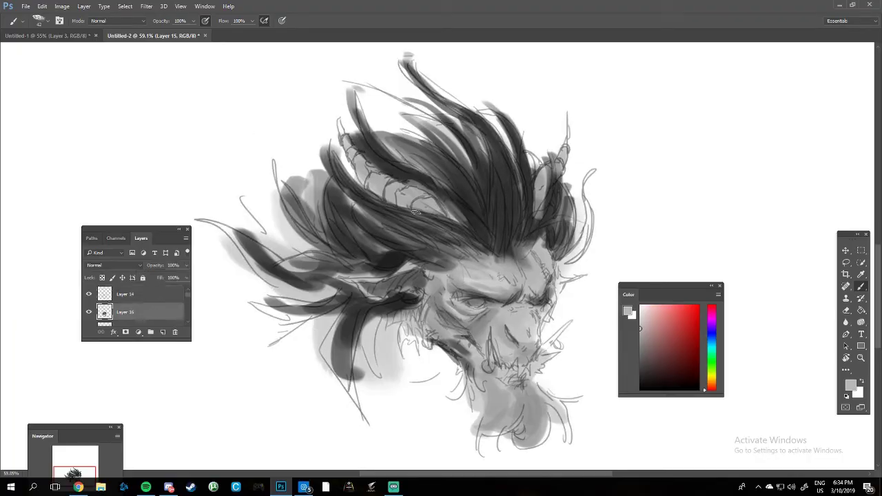
scroll(474, 282, up, 3)
key(6)
key(4)
mouse_move(473, 281)
mouse_down()
mouse_move(404, 234)
mouse_move(372, 227)
mouse_move(456, 231)
mouse_up()
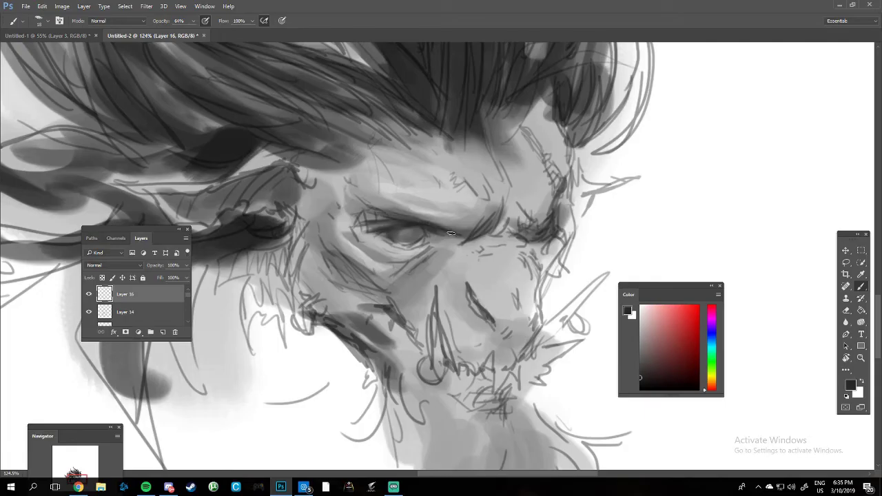
right_click(426, 222)
key(Return)
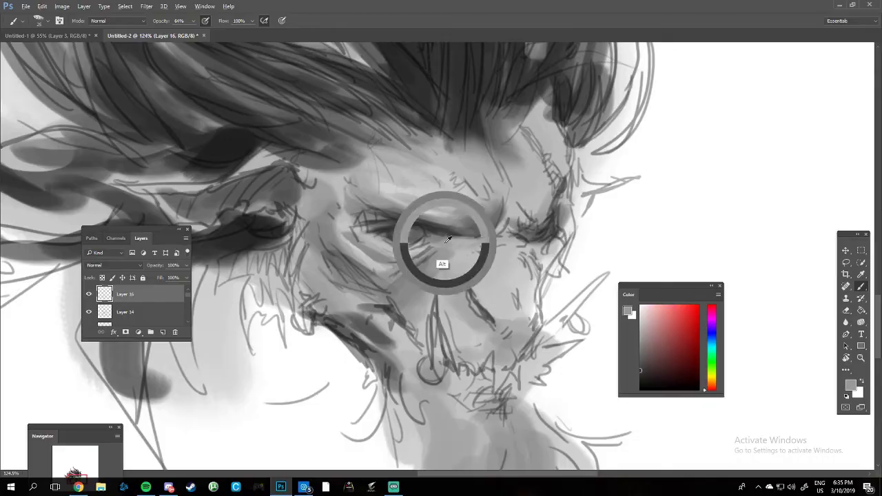
mouse_move(387, 228)
mouse_down()
mouse_move(493, 250)
mouse_move(408, 191)
mouse_up()
Sample face greys and shade the nose, right cheek and mouth
alt+click(457, 259)
alt+click(408, 190)
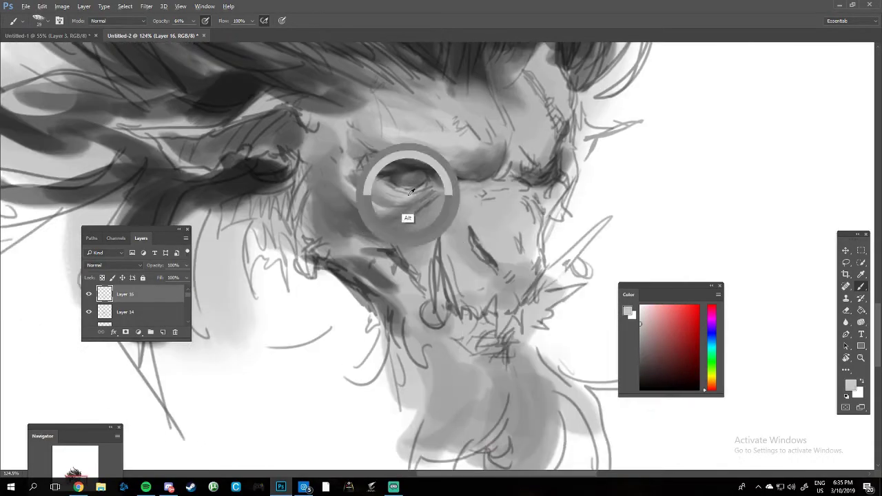
mouse_move(448, 231)
mouse_down()
mouse_move(522, 228)
mouse_move(518, 253)
mouse_up()
alt+click(503, 255)
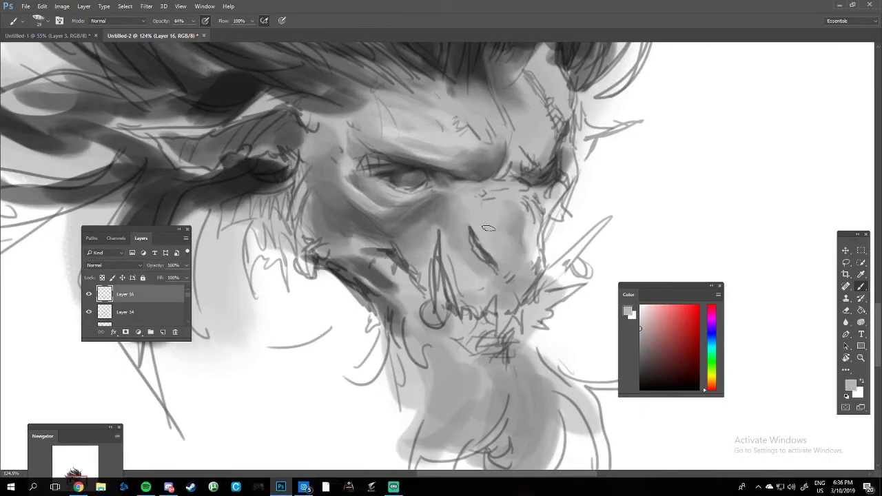
mouse_move(488, 228)
mouse_down()
mouse_move(517, 186)
mouse_move(540, 283)
mouse_move(509, 307)
mouse_up()
alt+click(487, 250)
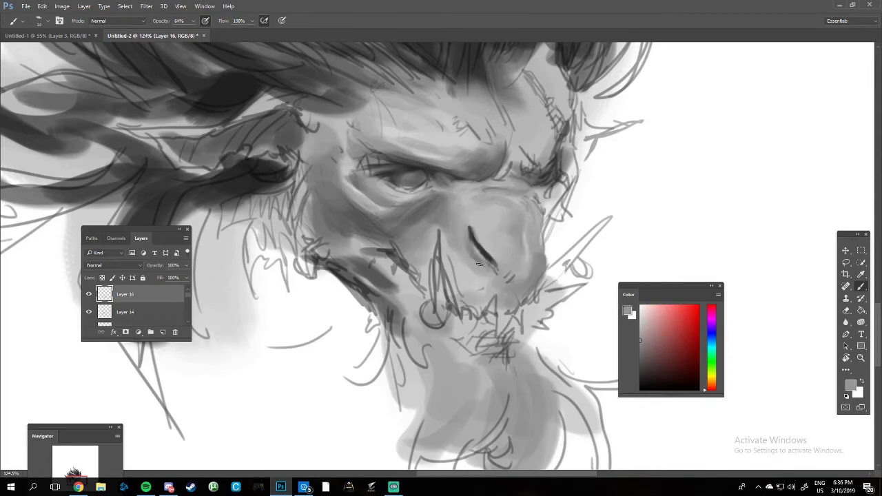
mouse_move(456, 302)
mouse_down()
mouse_move(492, 317)
mouse_move(427, 266)
mouse_move(427, 290)
mouse_move(398, 267)
mouse_move(451, 261)
mouse_up()
alt+click(418, 277)
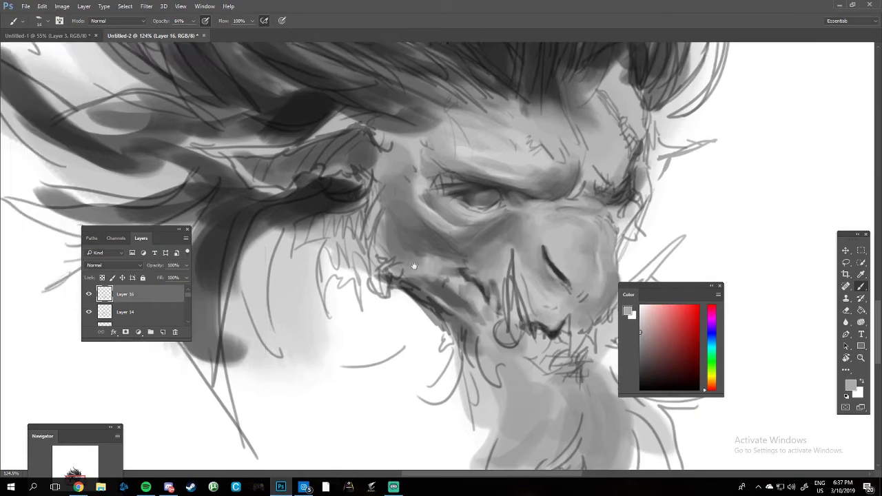
Paint a lighter grey stroke along the brow and recentre the view on the ear
alt+click(393, 114)
drag(366, 157, 469, 222)
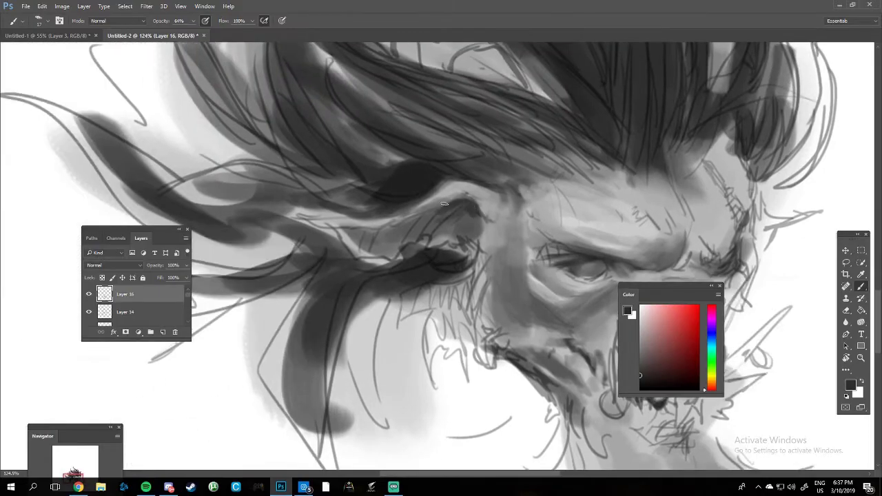
drag(303, 220, 501, 201)
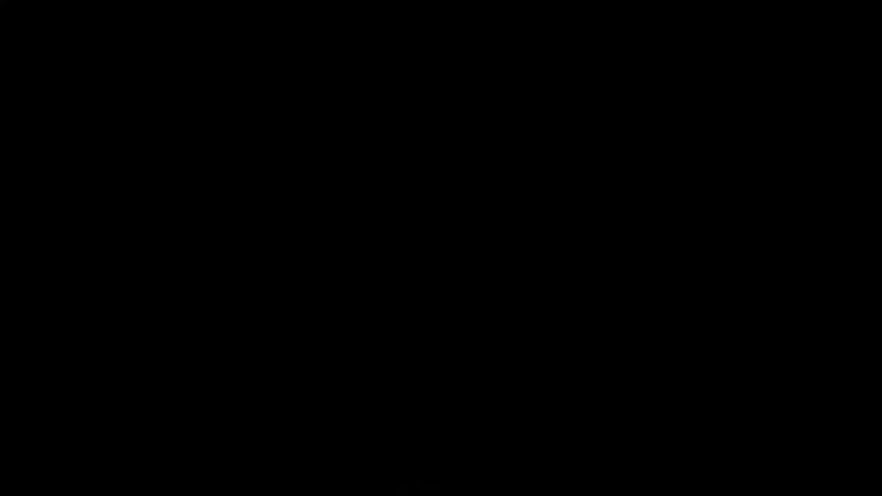
alt+click(492, 221)
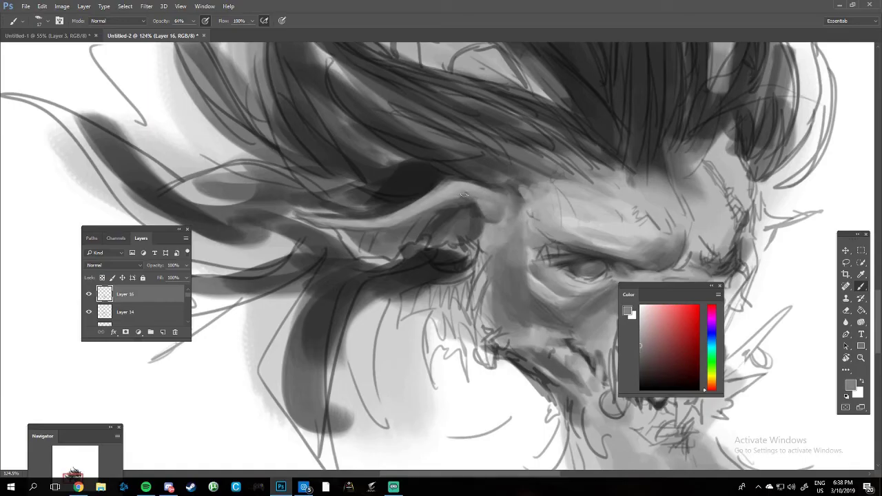
drag(468, 227, 409, 216)
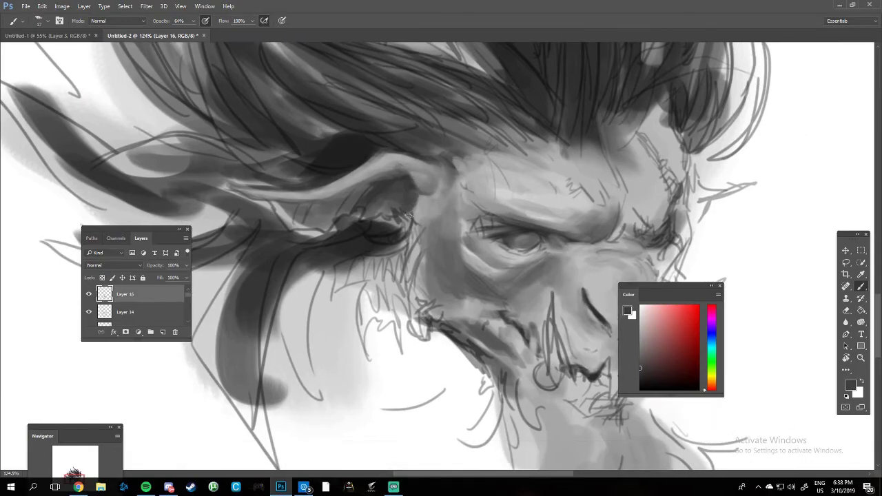
Paint a deep dark shadow under and beside the ear
alt+click(290, 219)
drag(290, 217, 337, 213)
alt+click(337, 214)
mouse_move(403, 213)
mouse_down()
mouse_move(317, 238)
mouse_move(261, 228)
mouse_up()
mouse_move(358, 262)
mouse_down()
mouse_move(306, 227)
mouse_move(332, 241)
mouse_move(355, 207)
mouse_move(313, 196)
mouse_up()
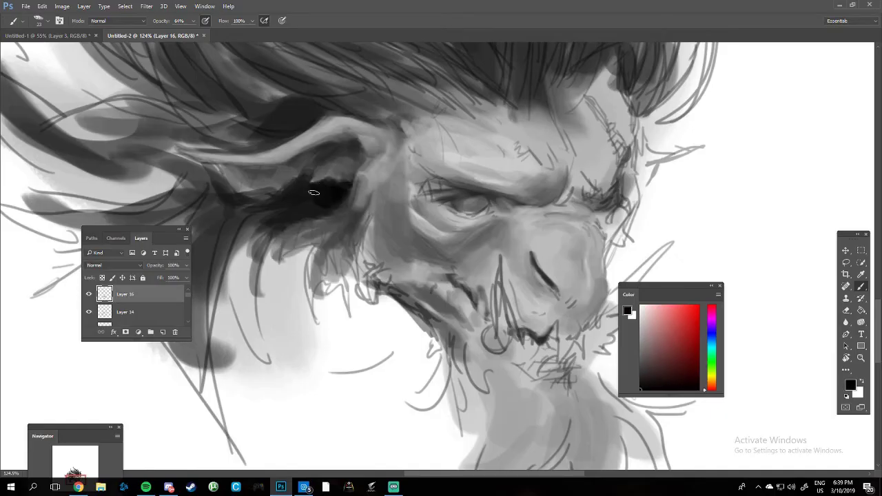
alt+click(344, 178)
mouse_move(427, 185)
mouse_down()
mouse_move(344, 178)
mouse_move(320, 191)
mouse_move(348, 166)
mouse_up()
Shade under the eye and darken the brow, then enlarge the brush to 39
alt+click(325, 167)
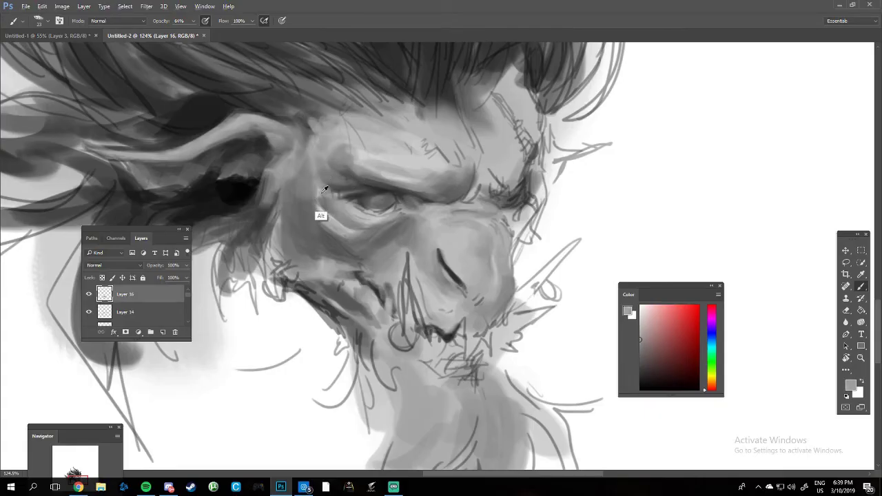
alt+click(323, 190)
drag(378, 213, 403, 207)
mouse_move(348, 207)
mouse_down()
mouse_move(390, 197)
mouse_move(304, 201)
mouse_up()
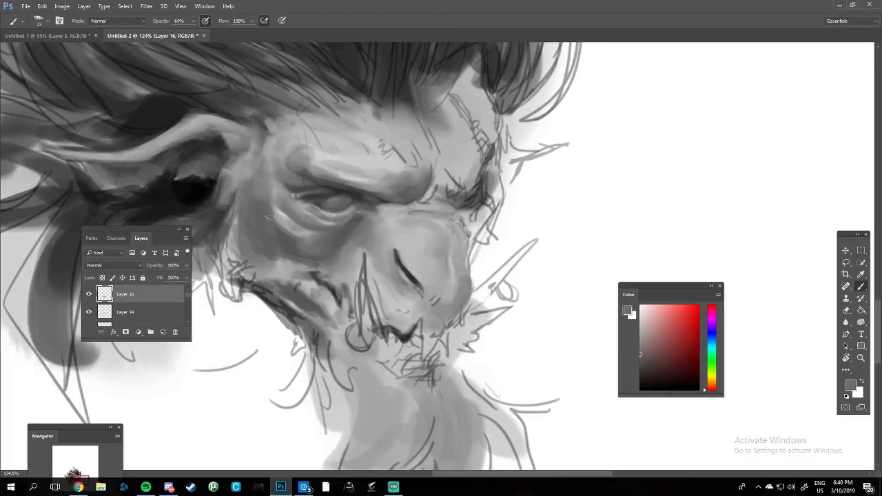
drag(350, 232, 315, 259)
right_click(411, 253)
key(Return)
Lighten the brow shading, then paint and soften a dark shadow right of the eye
drag(365, 165, 327, 197)
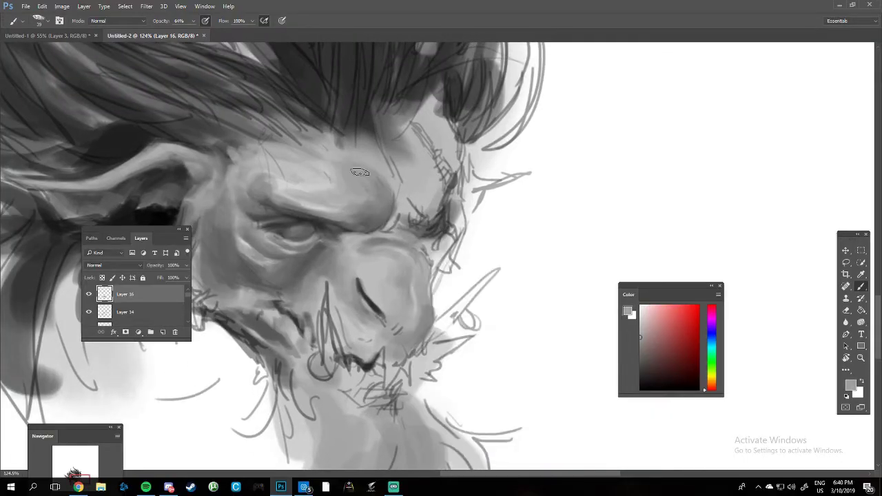
alt+click(386, 182)
drag(372, 152, 427, 220)
drag(417, 189, 430, 207)
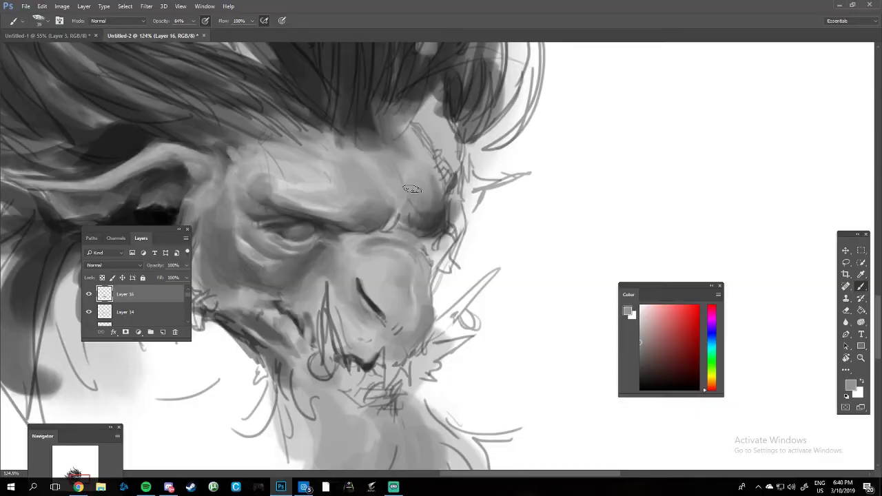
drag(434, 248, 398, 217)
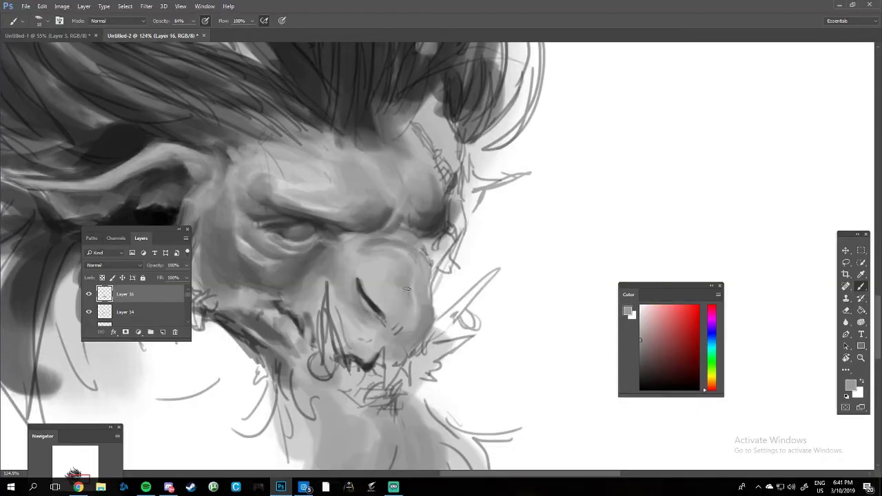
drag(407, 288, 392, 185)
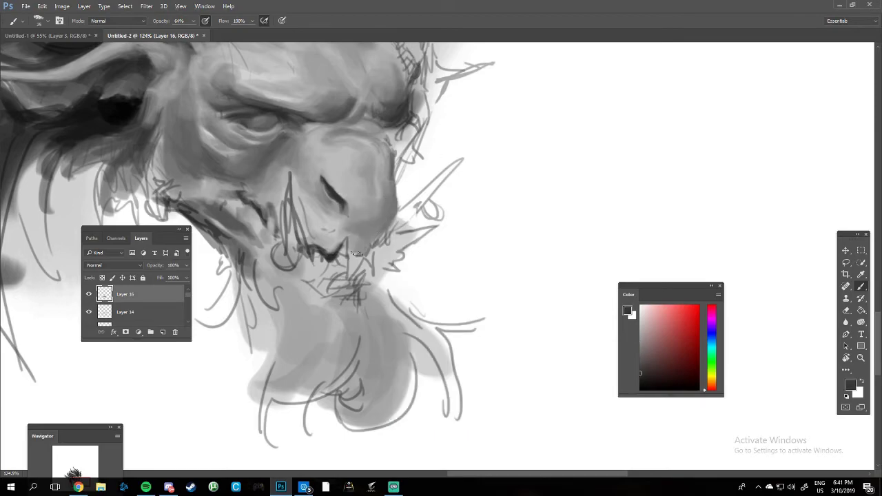
mouse_move(337, 161)
mouse_down()
mouse_move(465, 240)
mouse_move(365, 254)
mouse_up()
Shrink the brush to size 18 and paint dark strokes along the brow edge
right_click(435, 224)
double_click(503, 467)
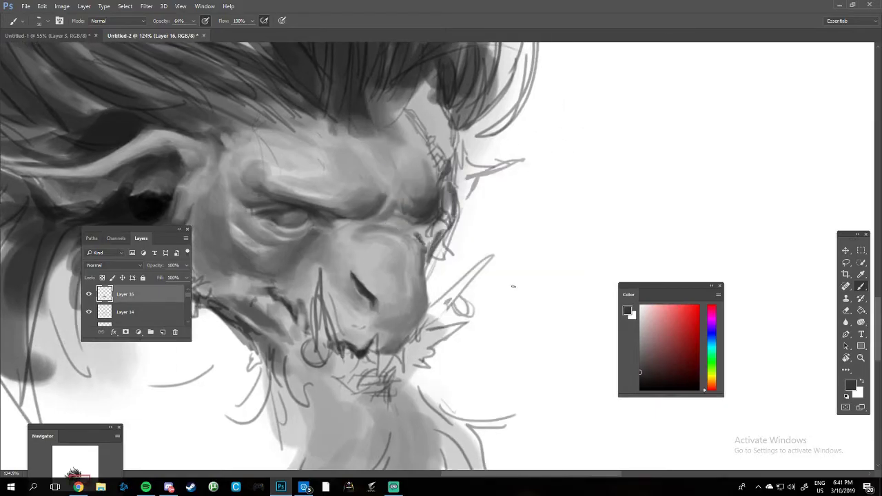
drag(447, 165, 408, 111)
alt+click(426, 150)
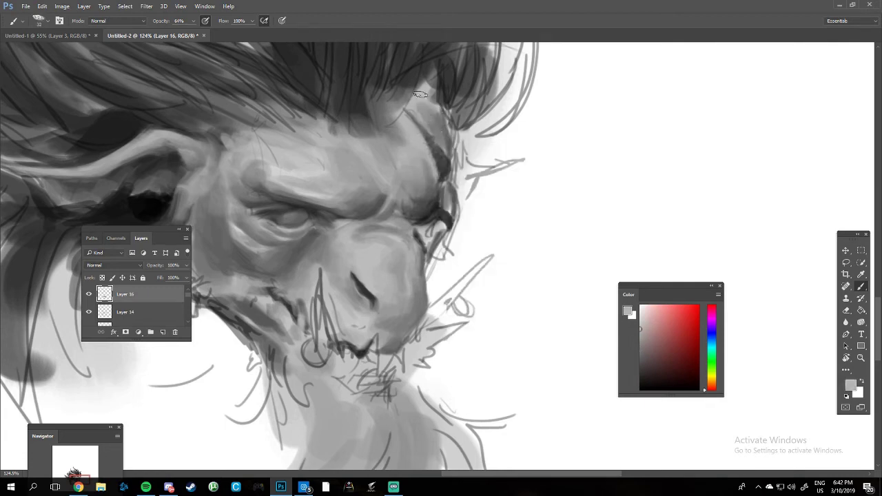
mouse_move(461, 159)
mouse_down()
mouse_move(475, 203)
mouse_move(467, 195)
mouse_move(457, 252)
mouse_move(446, 215)
mouse_up()
Brighten the right edge of the face with white, then sample mid, dark and black greys
alt+click(327, 204)
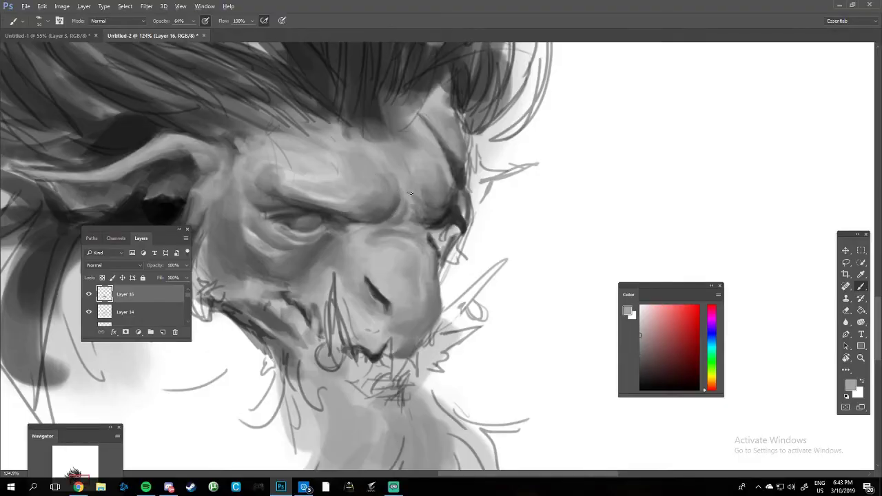
alt+click(467, 204)
drag(467, 203, 473, 209)
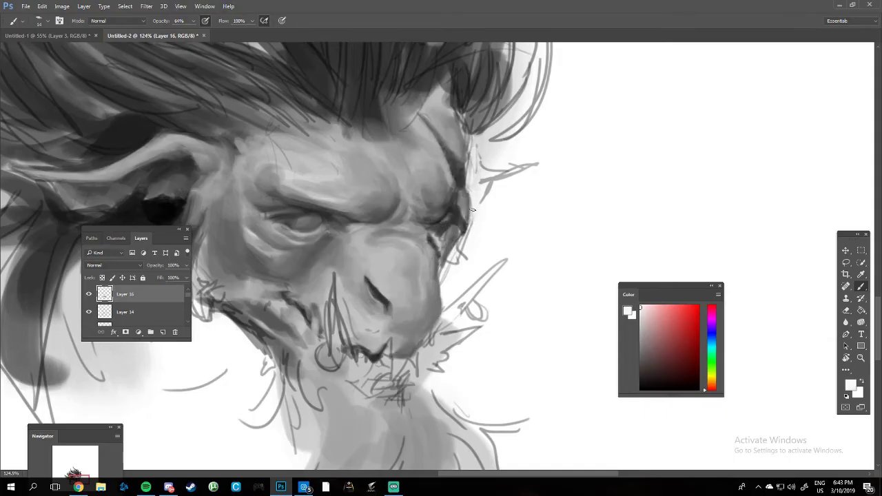
alt+click(460, 229)
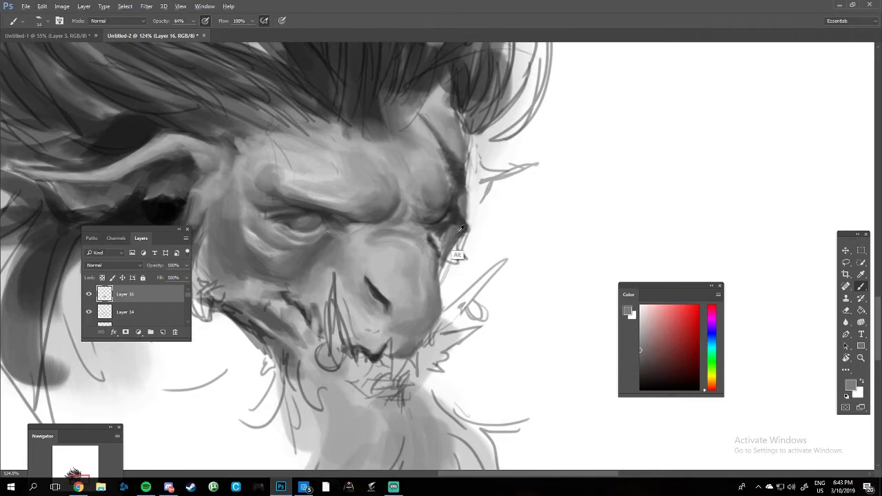
alt+click(442, 220)
scroll(378, 238, left, 3)
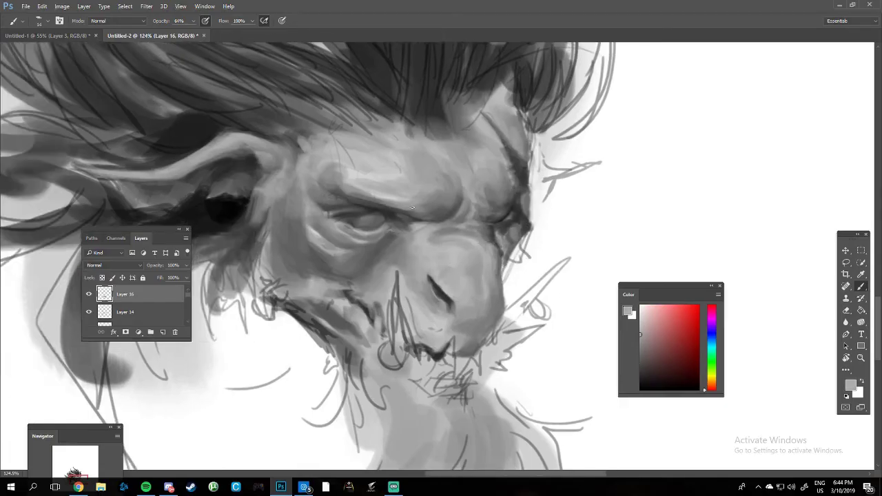
alt+click(251, 210)
Set the brush to size 39 and lighten the brow between the eyes with light grey
right_click(365, 212)
double_click(413, 440)
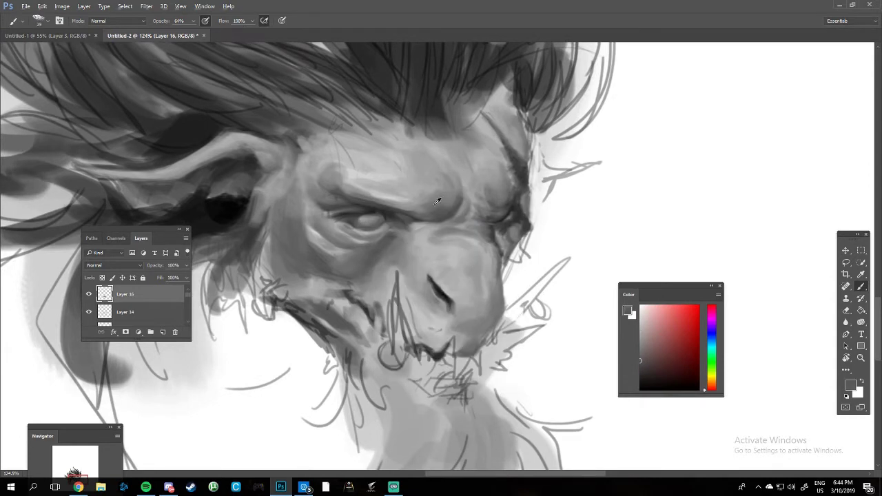
alt+click(399, 179)
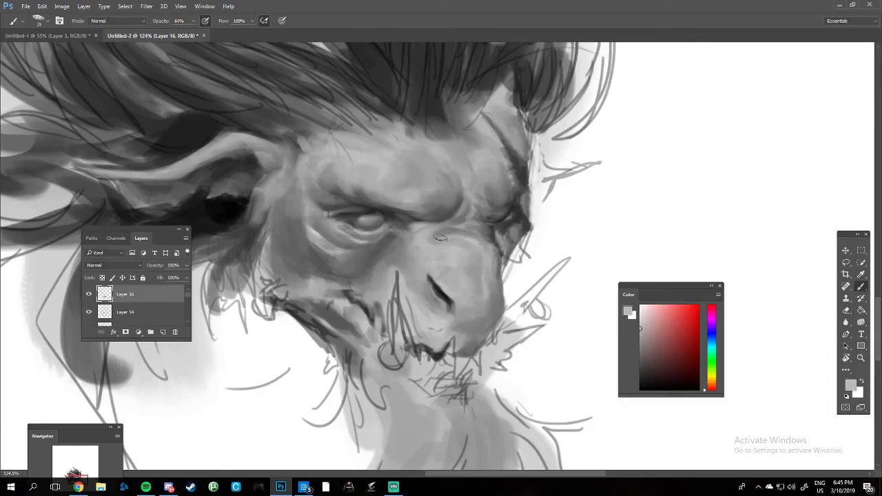
scroll(440, 237, right, 2)
scroll(440, 237, up, 1)
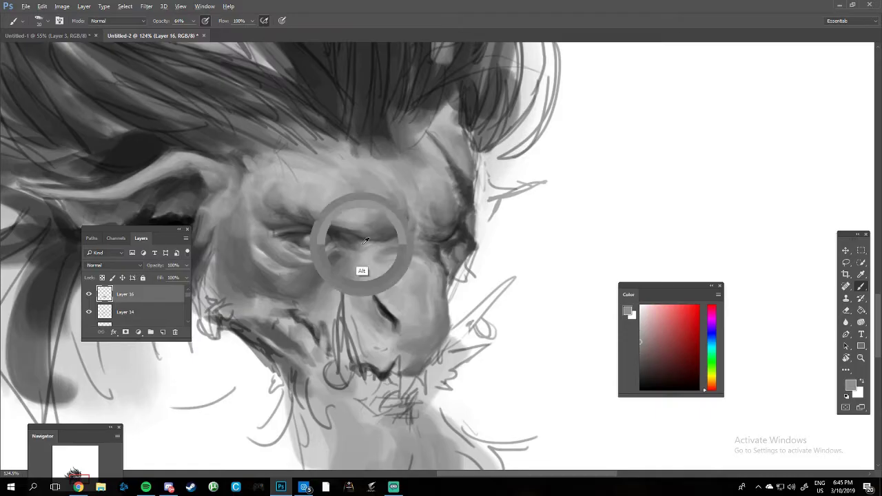
drag(364, 237, 405, 221)
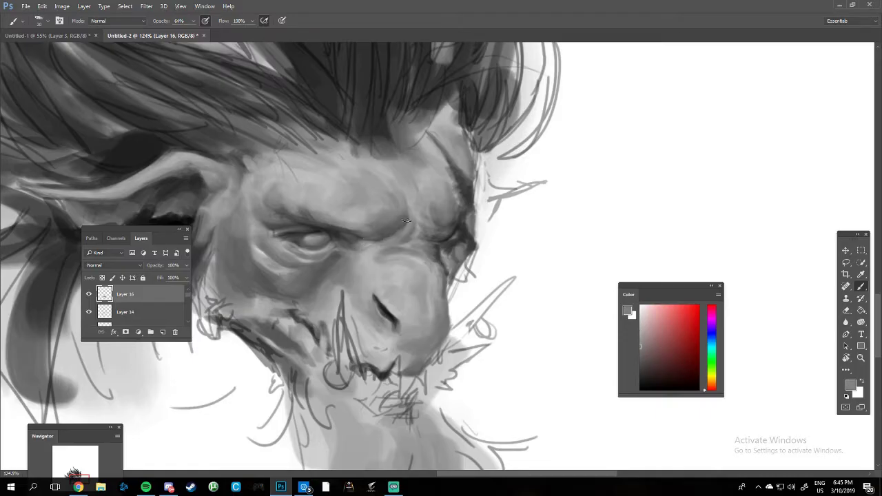
Readjust the brush size and sample a darker grey from the face
scroll(405, 238, left, 2)
scroll(405, 238, down, 1)
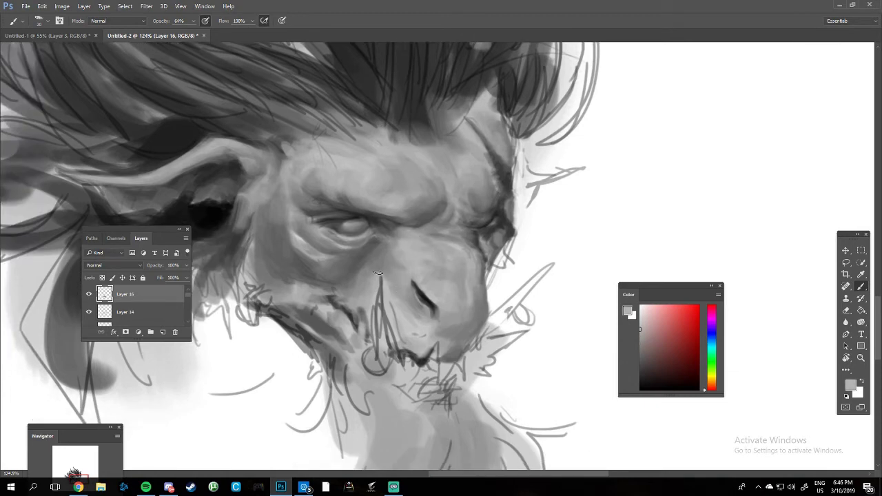
scroll(414, 241, left, 2)
right_click(448, 243)
key(Return)
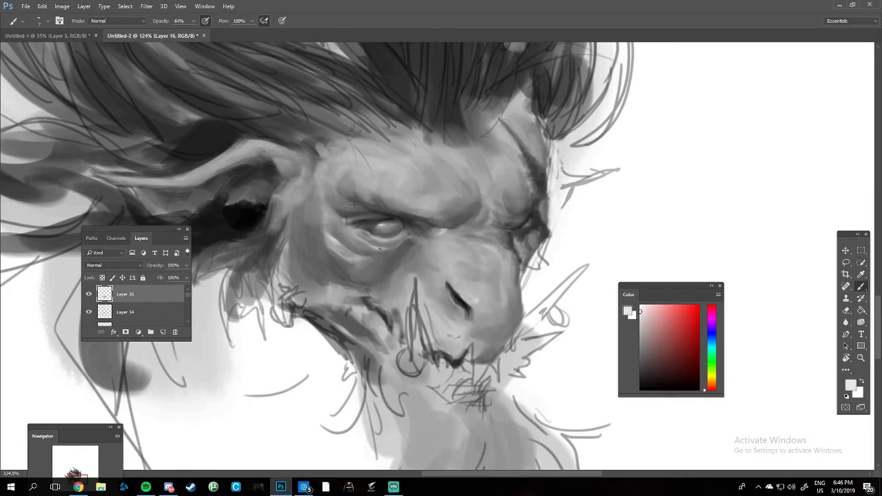
alt+click(435, 235)
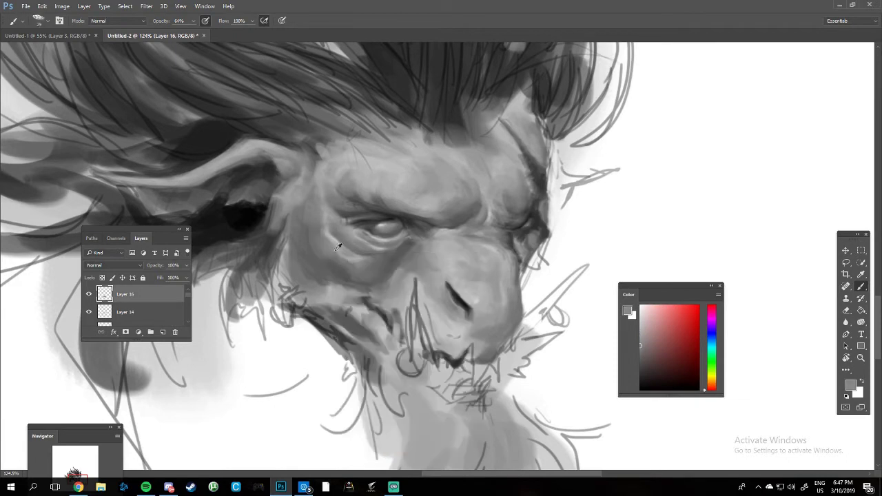
Paint dark strokes on the mouth and darken the spike beside it
drag(303, 256, 393, 256)
alt+click(393, 256)
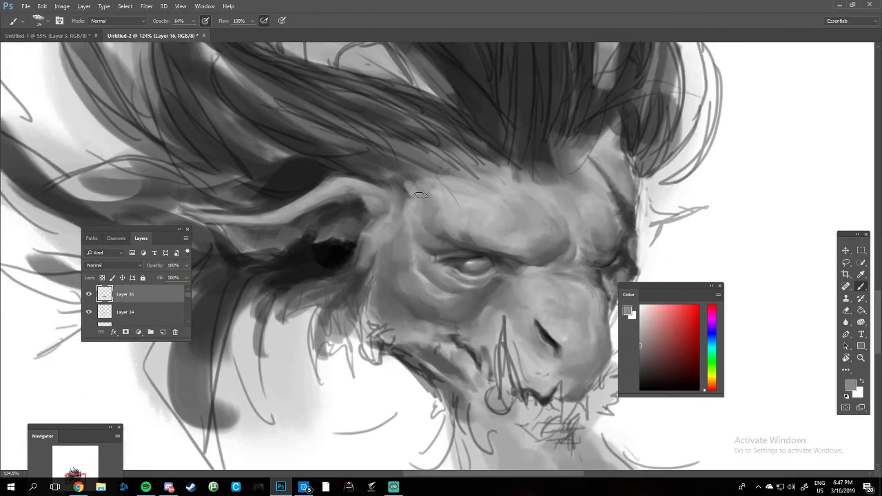
drag(441, 231, 303, 180)
alt+click(483, 251)
drag(483, 251, 493, 230)
alt+click(379, 311)
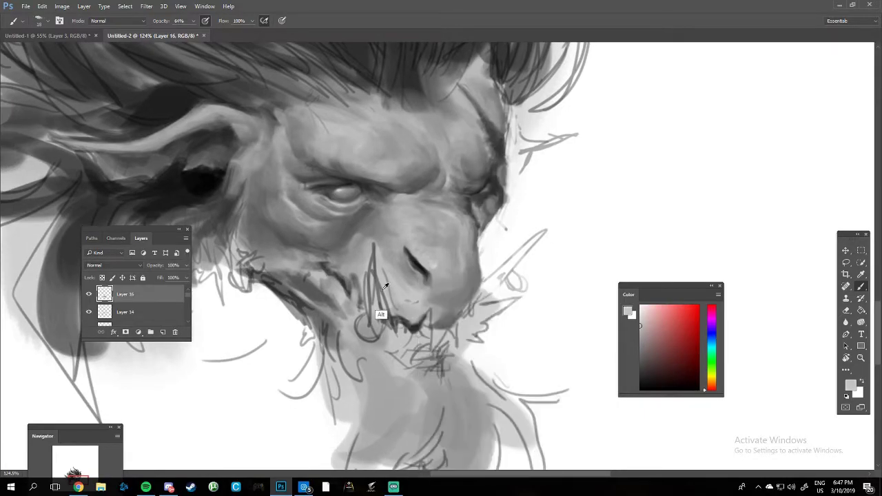
mouse_move(379, 255)
mouse_down()
mouse_move(384, 318)
mouse_move(367, 335)
mouse_up()
Add dark strokes around the mouth and repaint the tusk's centre line lighter
drag(541, 238, 479, 296)
mouse_move(369, 324)
mouse_down()
mouse_move(389, 325)
mouse_move(406, 348)
mouse_up()
alt+click(376, 315)
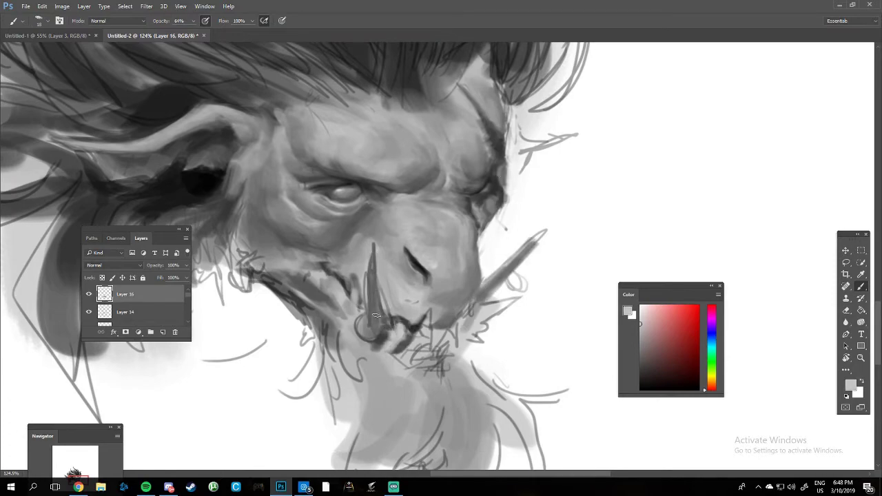
drag(375, 270, 369, 325)
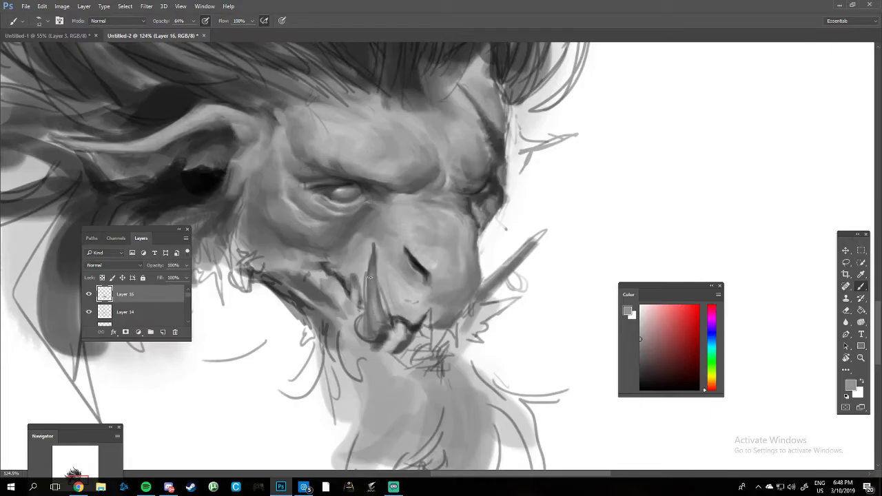
alt+click(371, 276)
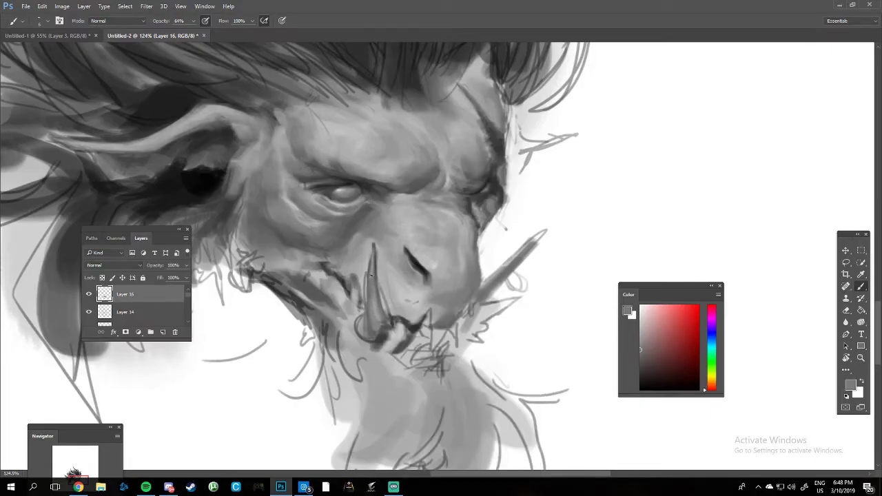
alt+click(412, 323)
alt+click(389, 304)
alt+click(393, 295)
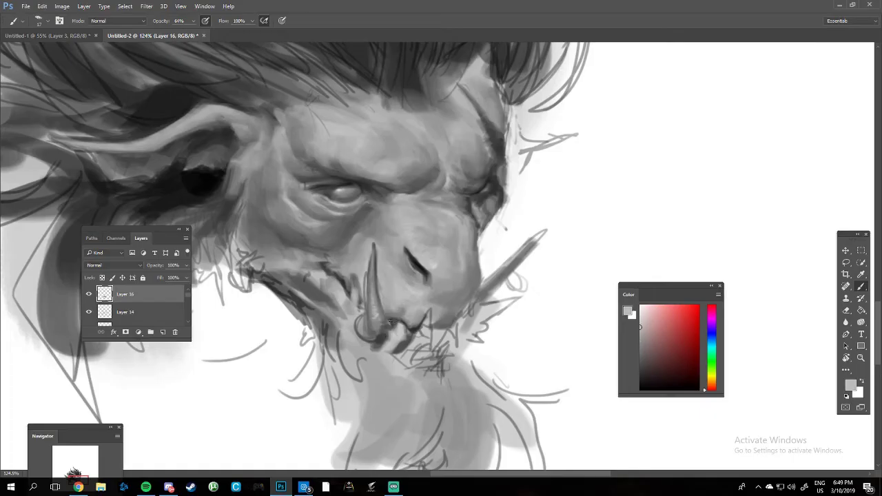
Darken the lower tusk and chin, then add lighter strokes on the tusk
right_click(413, 299)
key(Escape)
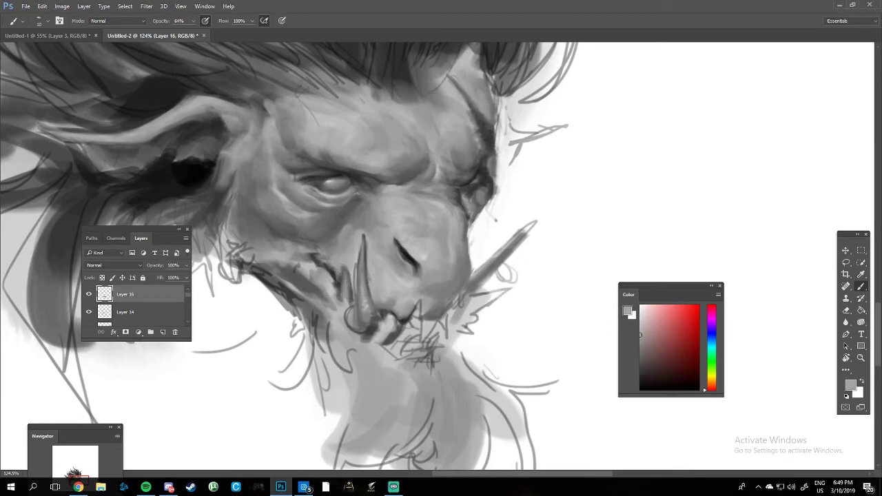
drag(349, 317, 359, 358)
alt+click(344, 314)
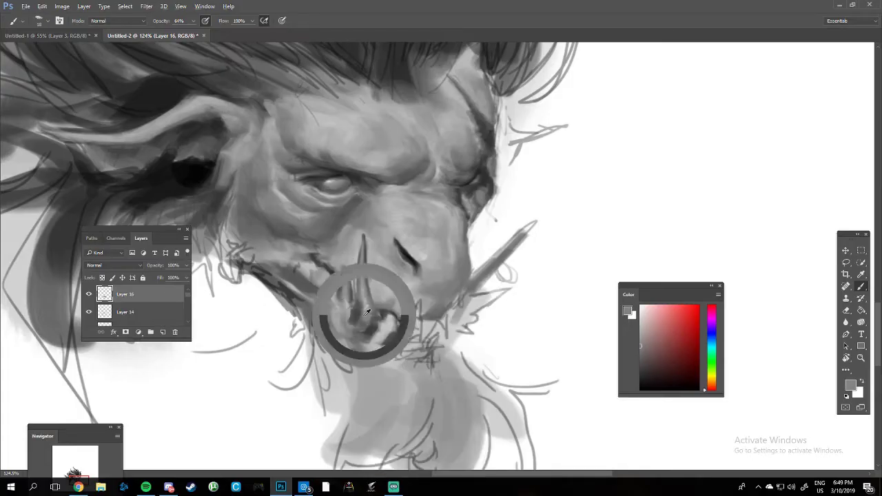
mouse_move(363, 290)
mouse_down()
mouse_move(365, 338)
mouse_move(376, 318)
mouse_move(393, 319)
mouse_up()
alt+click(376, 319)
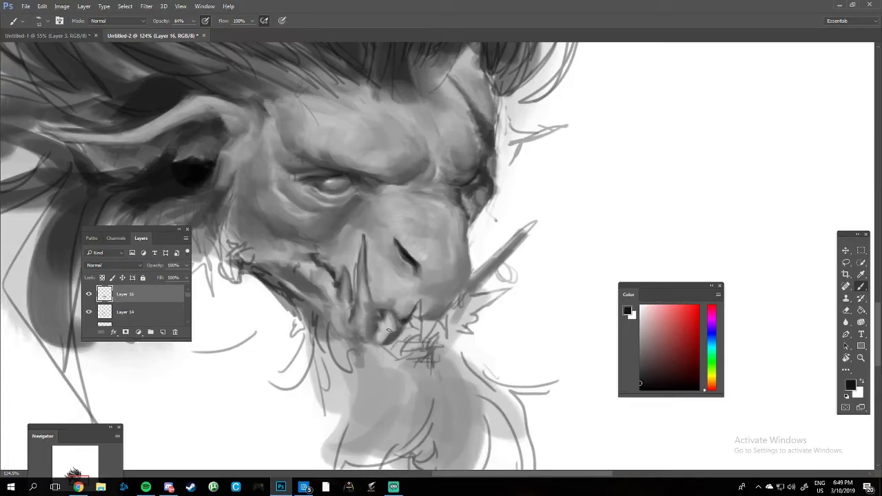
Paint dark strokes beside the tusk and darken the edge along the tusk and snout
drag(443, 127, 429, 92)
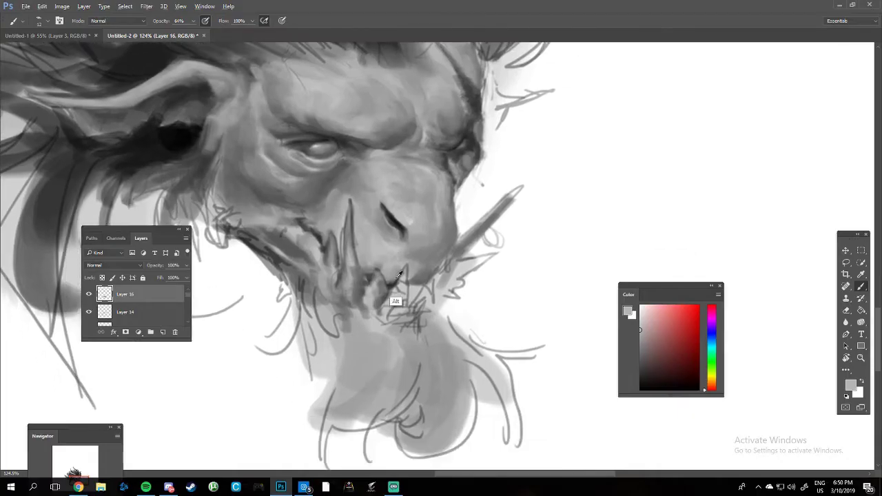
alt+click(394, 306)
drag(406, 275, 440, 301)
alt+click(447, 248)
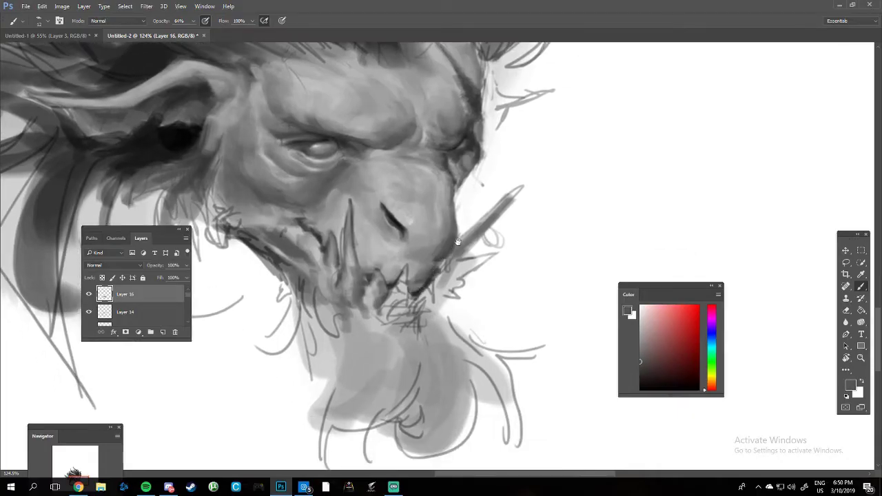
mouse_move(448, 248)
mouse_down()
mouse_move(403, 255)
mouse_move(400, 272)
mouse_move(424, 261)
mouse_move(410, 348)
mouse_up()
alt+click(413, 248)
alt+click(386, 250)
Darken the spike beside the face and paint S-shaped dark strokes down the beard
alt+click(446, 249)
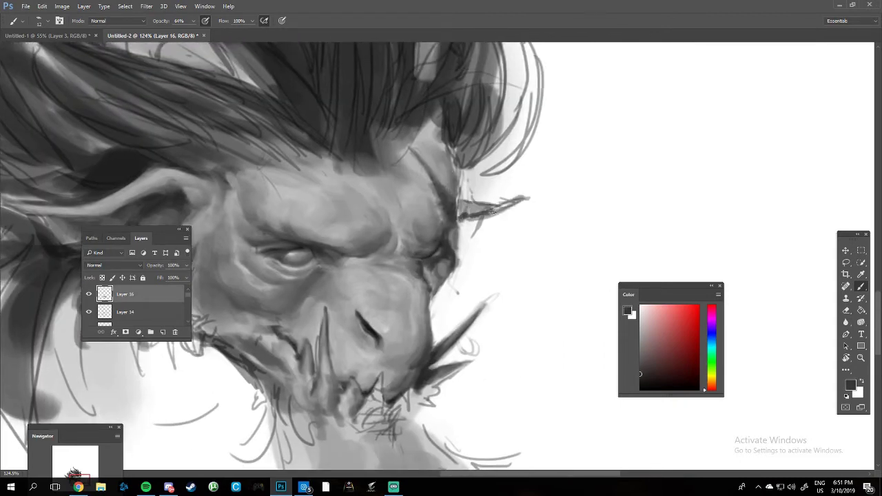
mouse_move(492, 212)
mouse_down()
mouse_move(465, 214)
mouse_move(460, 240)
mouse_move(506, 208)
mouse_move(471, 235)
mouse_up()
drag(418, 414, 452, 282)
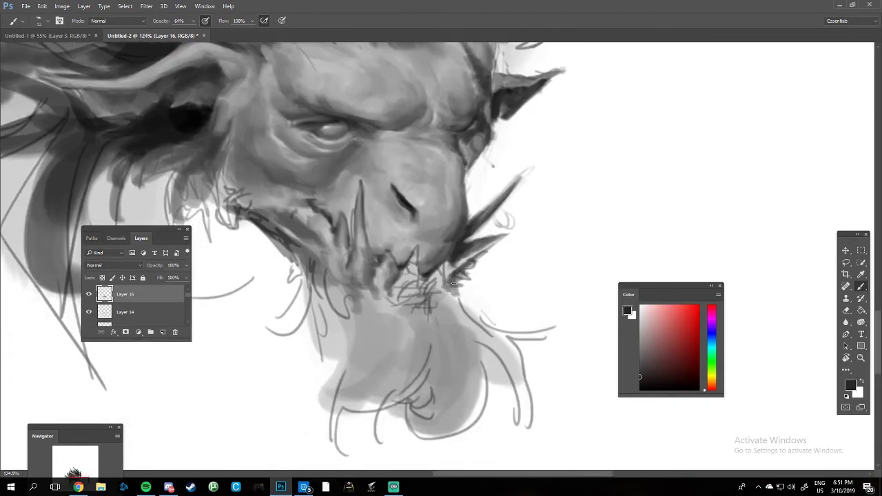
alt+click(432, 293)
mouse_move(396, 290)
mouse_down()
mouse_move(365, 383)
mouse_move(372, 397)
mouse_up()
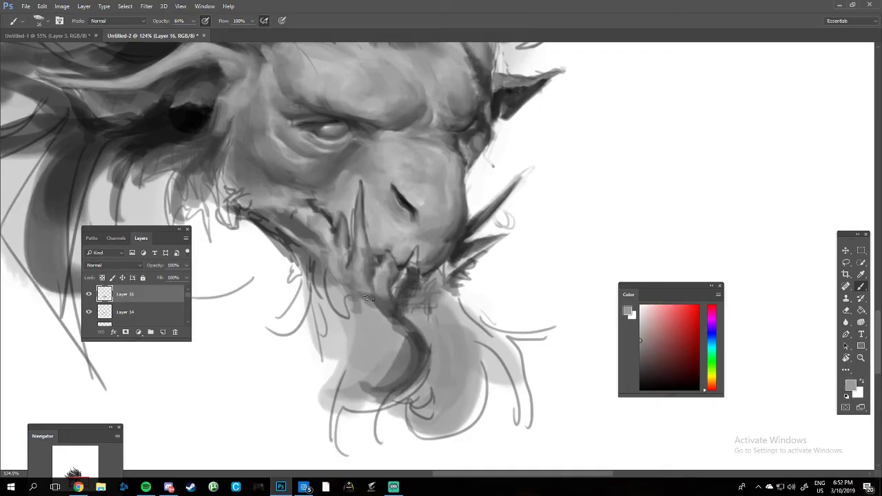
mouse_move(372, 282)
mouse_down()
mouse_move(342, 302)
mouse_move(320, 379)
mouse_up()
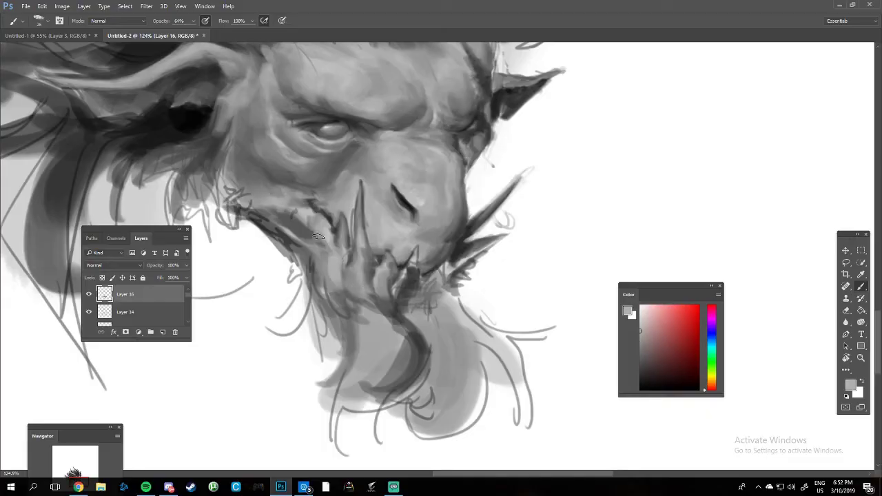
Shade the jaw line, the area near the ear and the cheek with dark strokes
alt+click(318, 236)
drag(317, 237, 293, 218)
drag(324, 201, 438, 278)
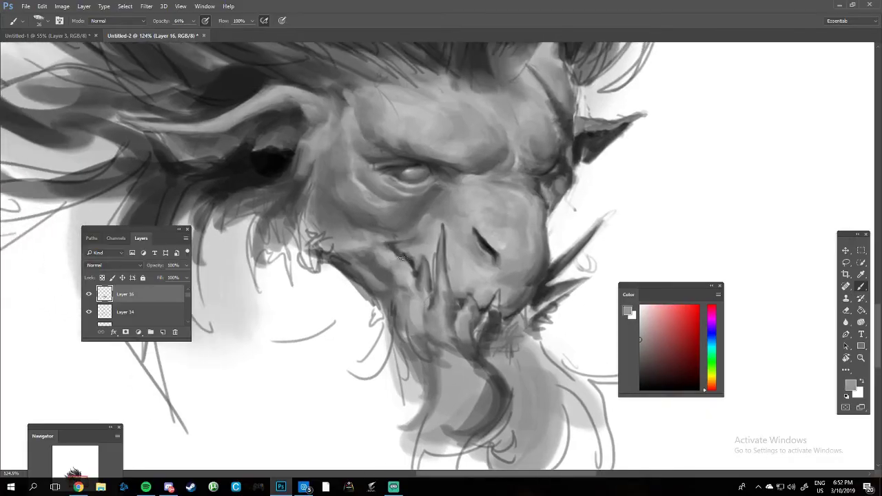
drag(359, 160, 406, 225)
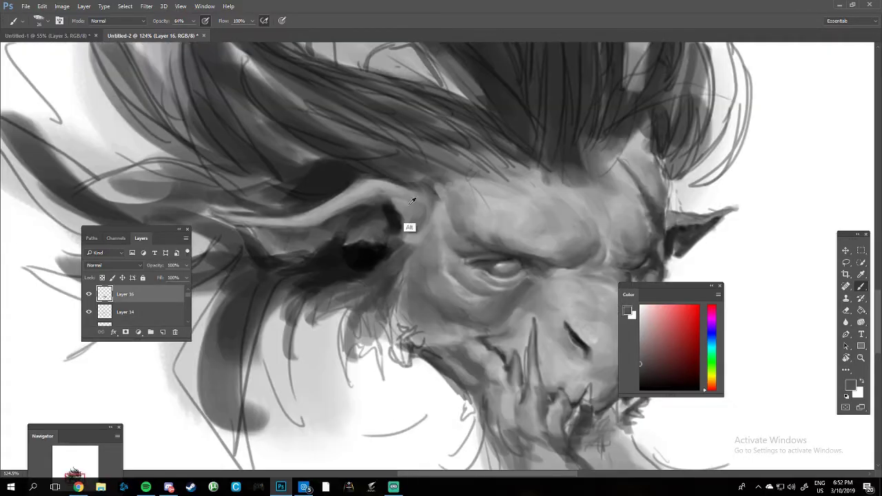
mouse_move(380, 372)
mouse_down()
mouse_move(384, 316)
mouse_move(407, 341)
mouse_move(355, 261)
mouse_up()
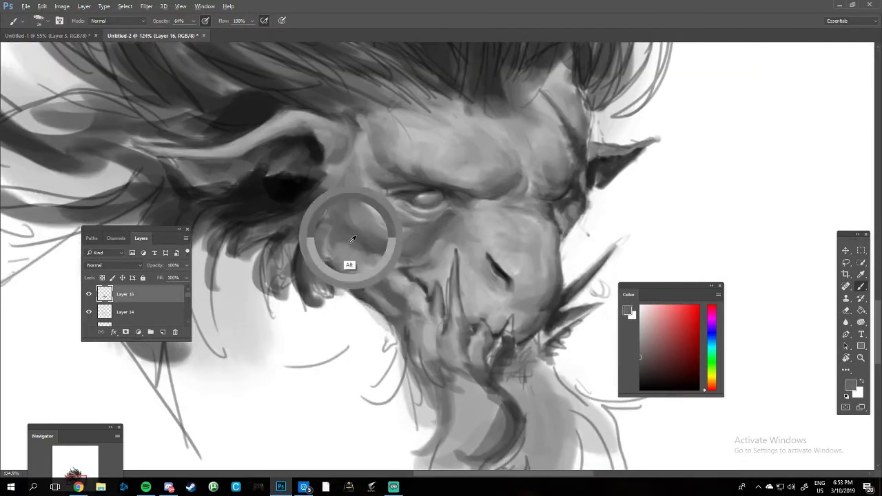
drag(335, 216, 354, 276)
mouse_move(298, 266)
mouse_down()
mouse_move(335, 249)
mouse_move(372, 262)
mouse_up()
mouse_move(358, 219)
mouse_down()
mouse_move(365, 317)
mouse_move(346, 269)
mouse_move(325, 303)
mouse_up()
Paint black hair strands along the jaw, then broad dark beard strokes with a larger brush
alt+click(323, 281)
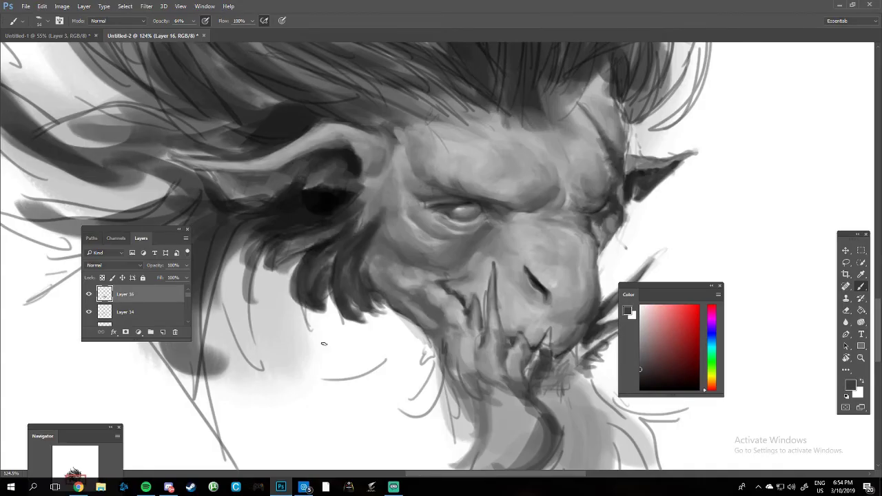
drag(298, 268, 292, 300)
mouse_move(358, 283)
mouse_down()
mouse_move(311, 260)
mouse_move(296, 289)
mouse_move(270, 289)
mouse_up()
right_click(396, 279)
key(Return)
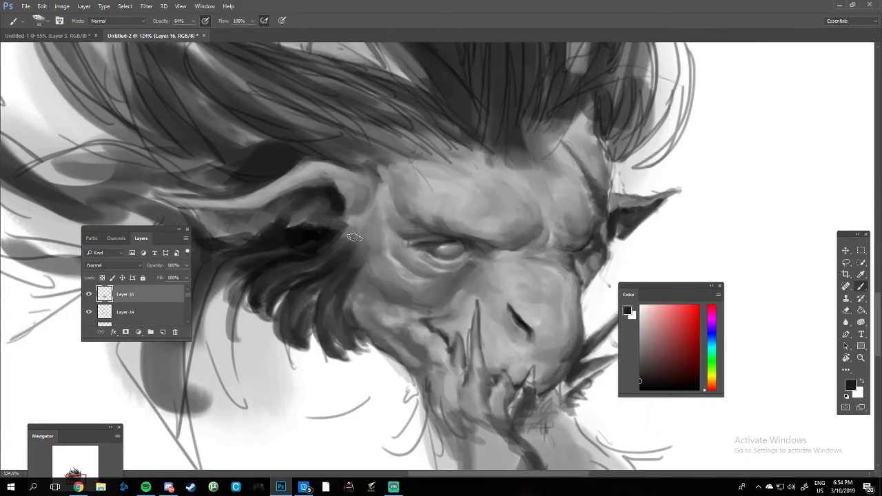
mouse_move(385, 294)
mouse_down()
mouse_move(304, 218)
mouse_move(322, 186)
mouse_move(303, 142)
mouse_up()
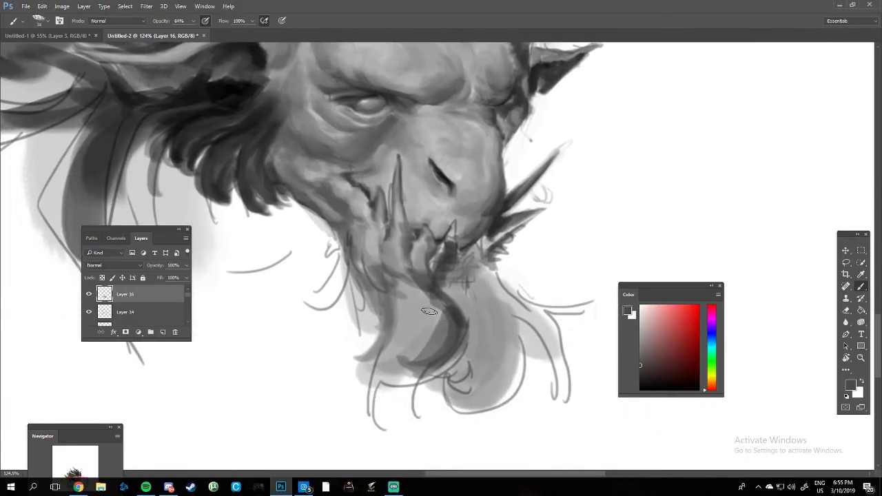
mouse_move(430, 292)
mouse_down()
mouse_move(389, 376)
mouse_move(386, 369)
mouse_up()
Rotate the canvas view and paint dark chin spikes and right-side beard strands
key(r)
drag(448, 252, 423, 306)
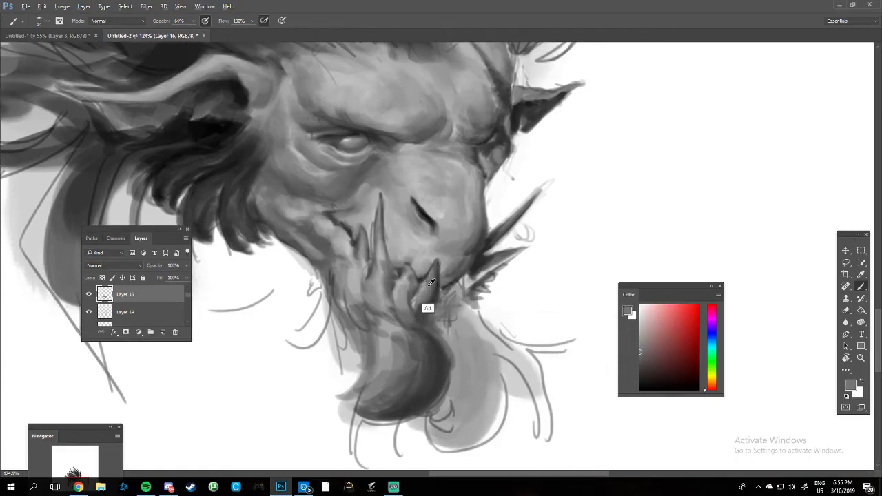
mouse_move(469, 276)
mouse_down()
mouse_move(449, 299)
mouse_move(471, 257)
mouse_up()
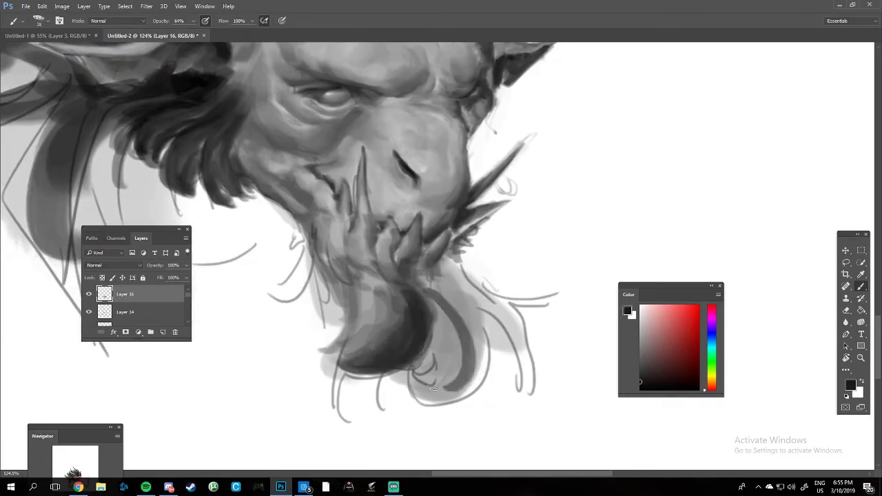
drag(454, 289, 496, 400)
drag(482, 269, 545, 386)
alt+click(551, 337)
Darken the chin and upper beard and fill strands between the two beard curls
drag(496, 421, 355, 344)
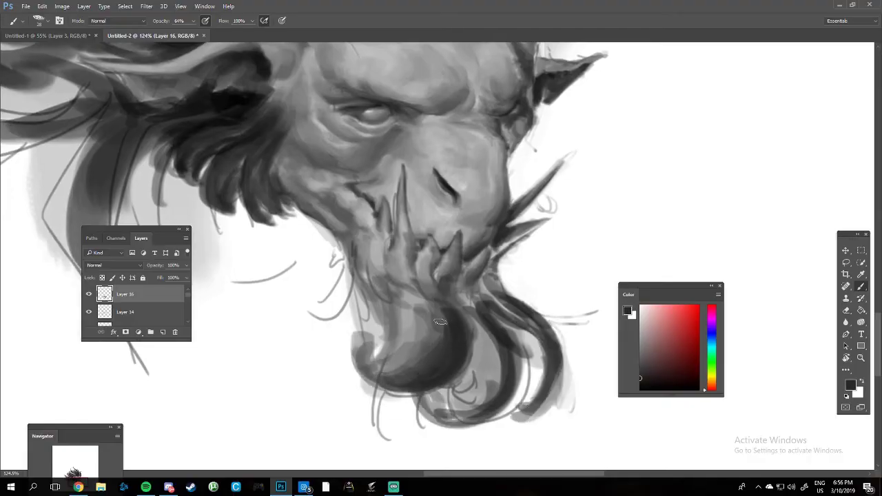
mouse_move(441, 386)
mouse_down()
mouse_move(359, 303)
mouse_move(379, 279)
mouse_move(403, 354)
mouse_up()
mouse_move(396, 300)
mouse_down()
mouse_move(430, 359)
mouse_move(454, 341)
mouse_up()
drag(393, 255, 431, 303)
mouse_move(488, 331)
mouse_down()
mouse_move(448, 420)
mouse_move(472, 407)
mouse_up()
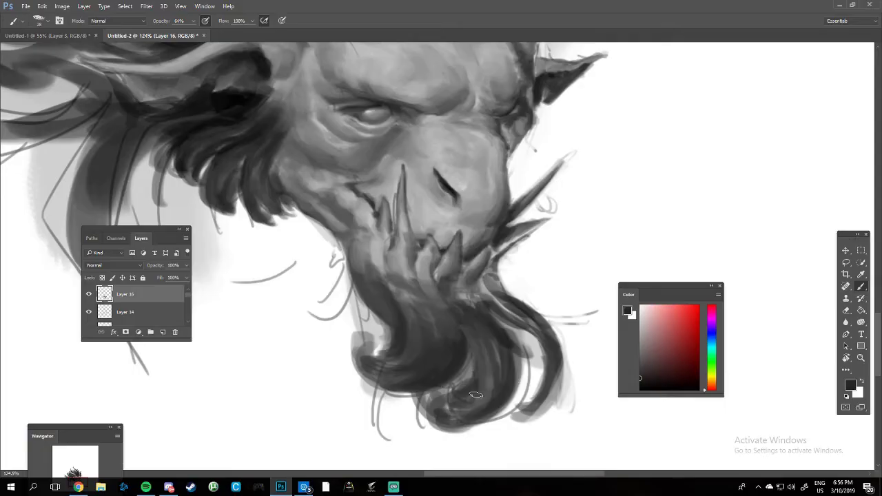
drag(509, 317, 476, 434)
drag(454, 372, 440, 332)
Add dark strokes across the right and lower beard
drag(496, 317, 544, 406)
mouse_move(552, 331)
mouse_down()
mouse_move(496, 290)
mouse_move(472, 307)
mouse_up()
drag(332, 272, 363, 294)
alt+click(363, 295)
drag(414, 310, 300, 293)
drag(462, 365, 437, 424)
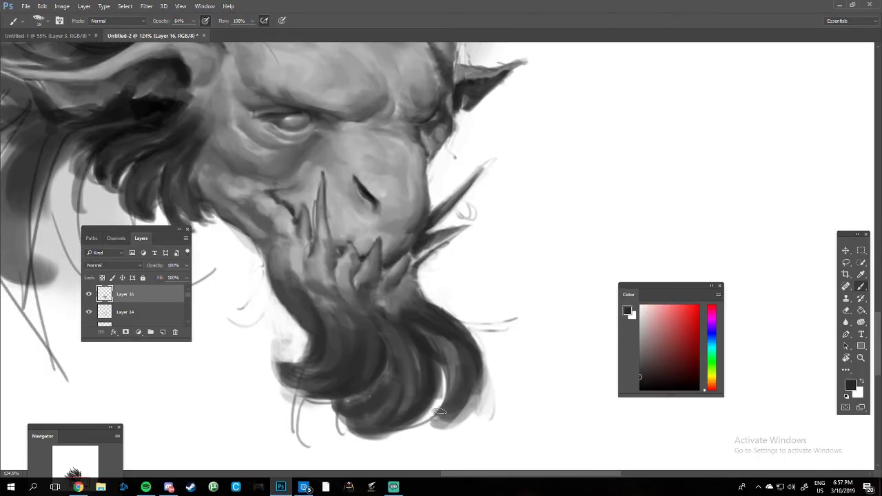
Darken the lower beard's right side and the lower-left beard curl
drag(479, 338, 434, 427)
drag(413, 354, 390, 422)
drag(400, 365, 448, 404)
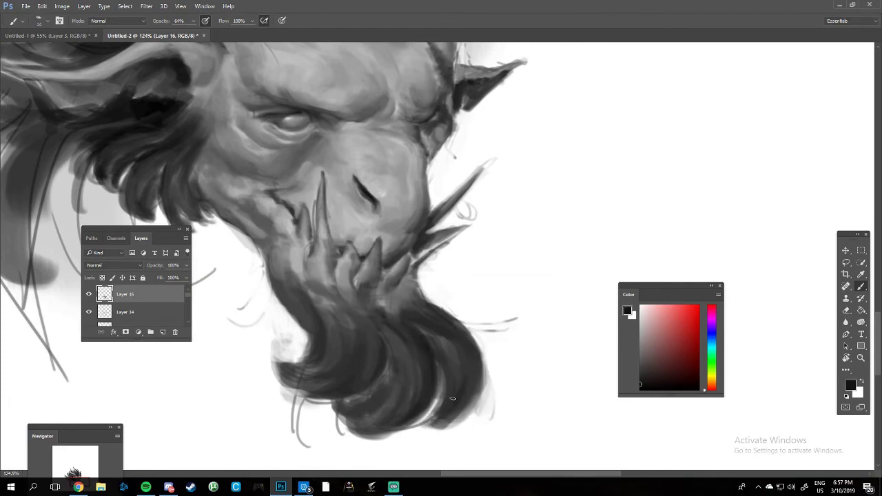
drag(459, 355, 414, 427)
drag(390, 417, 341, 434)
drag(385, 337, 341, 393)
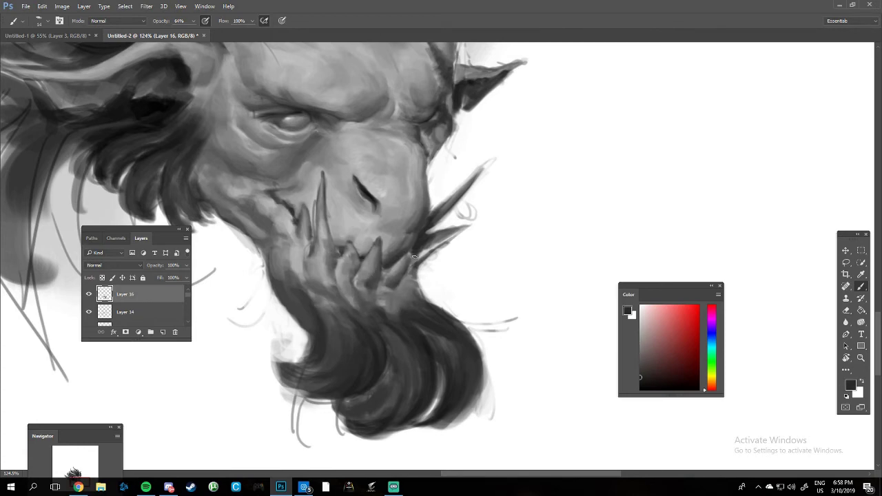
Switch the colour to black and paint the first dark strokes into the hair
scroll(441, 221, down, 3)
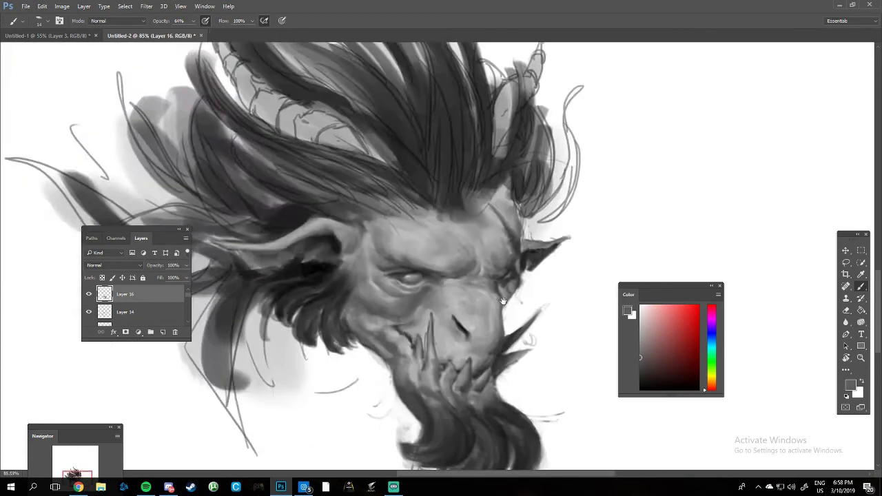
drag(467, 263, 505, 162)
key(d)
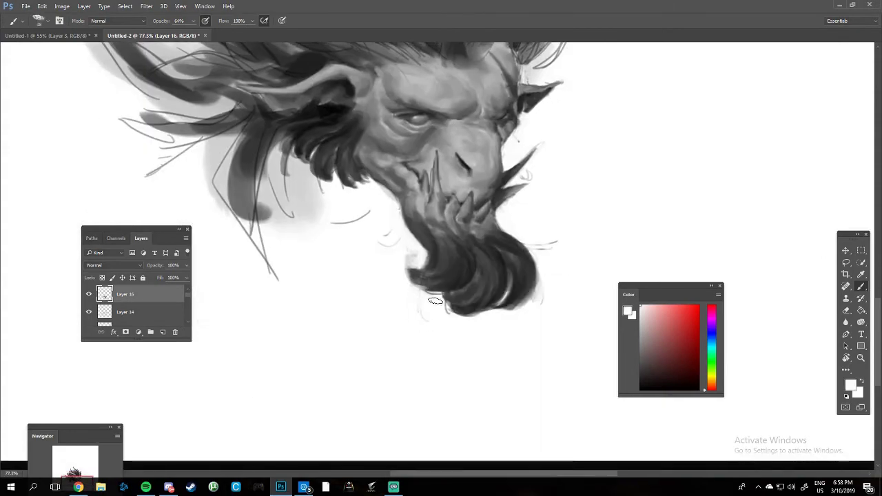
drag(321, 211, 401, 190)
drag(358, 275, 348, 197)
drag(461, 194, 385, 338)
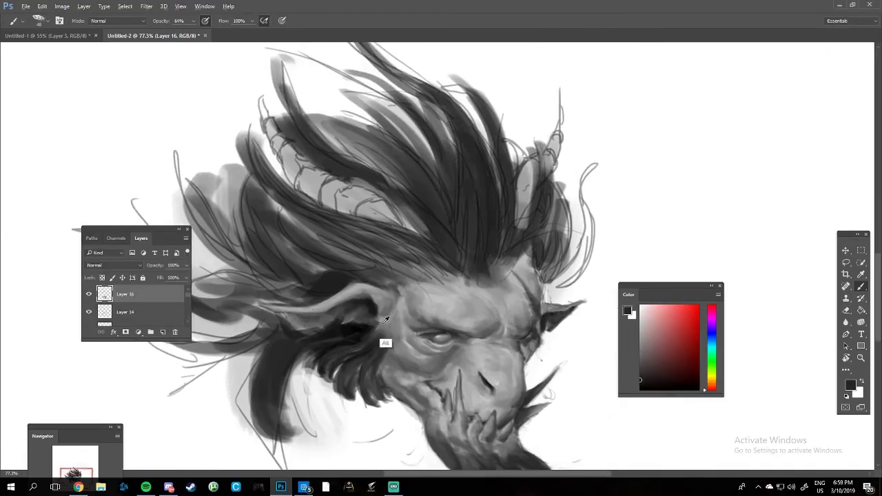
drag(486, 262, 448, 117)
drag(475, 275, 465, 126)
Fill the hair mass with dark strokes, including the right side and upper hair
alt+click(441, 197)
drag(483, 255, 337, 114)
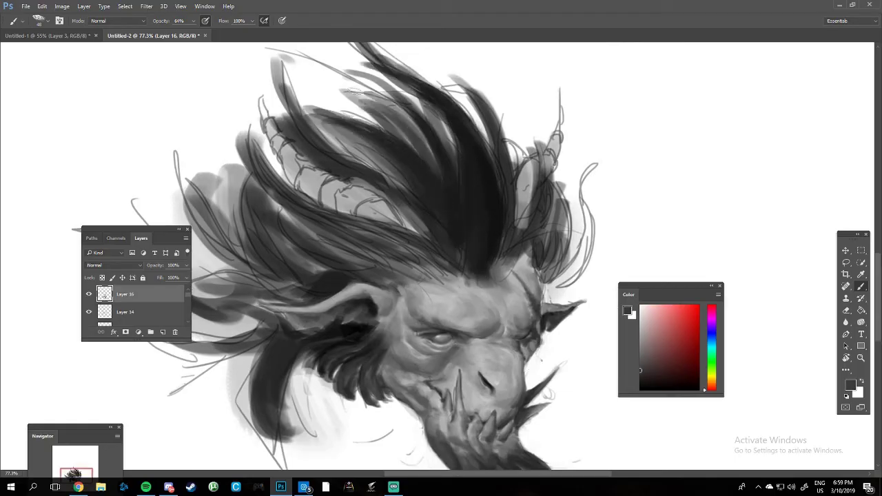
drag(441, 186, 344, 89)
mouse_move(517, 238)
mouse_down()
mouse_move(482, 93)
mouse_move(524, 117)
mouse_up()
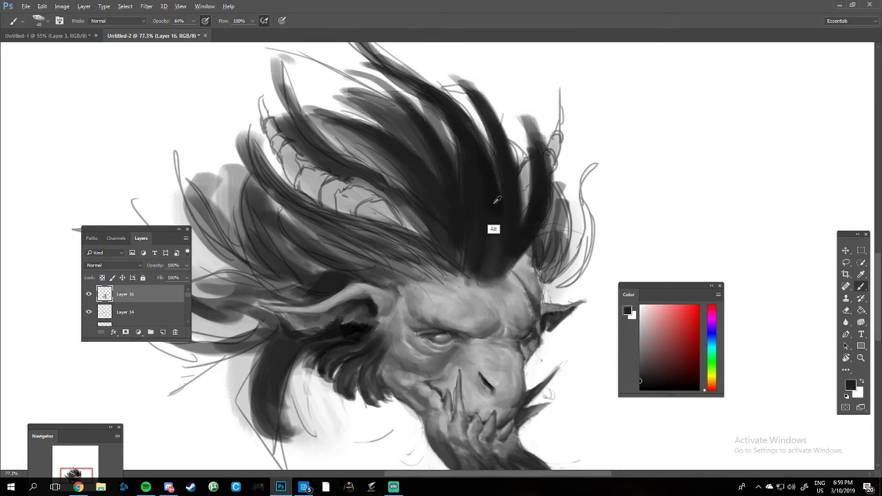
drag(492, 234, 481, 141)
mouse_move(447, 183)
mouse_down()
mouse_move(359, 132)
mouse_move(290, 110)
mouse_up()
Sweep broad dark strokes across the hair mass
alt+click(383, 193)
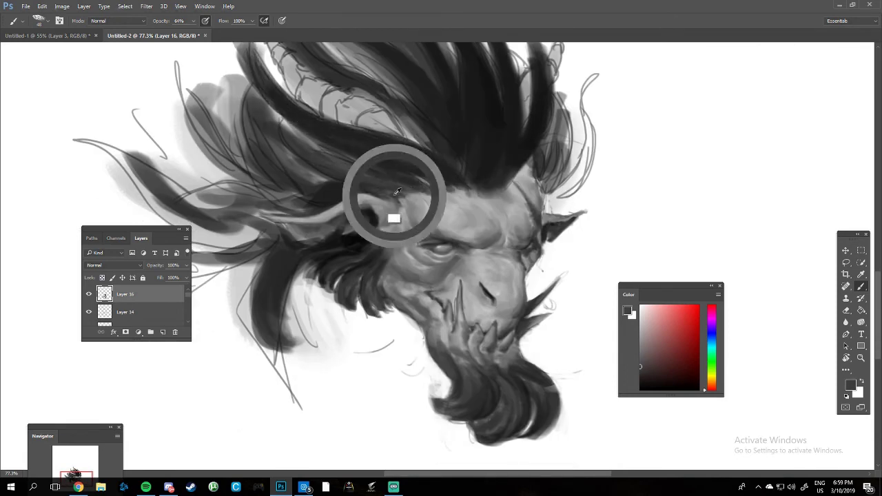
mouse_move(420, 193)
mouse_down()
mouse_move(268, 110)
mouse_move(323, 178)
mouse_up()
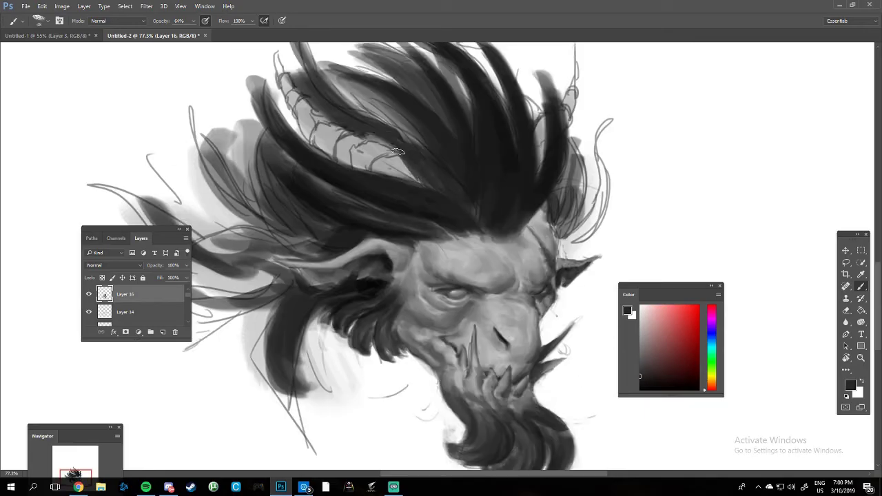
drag(468, 192, 355, 96)
drag(509, 176, 348, 81)
With a small brush, paint dark stripes across the horn toward its tip
drag(556, 178, 413, 63)
right_click(426, 191)
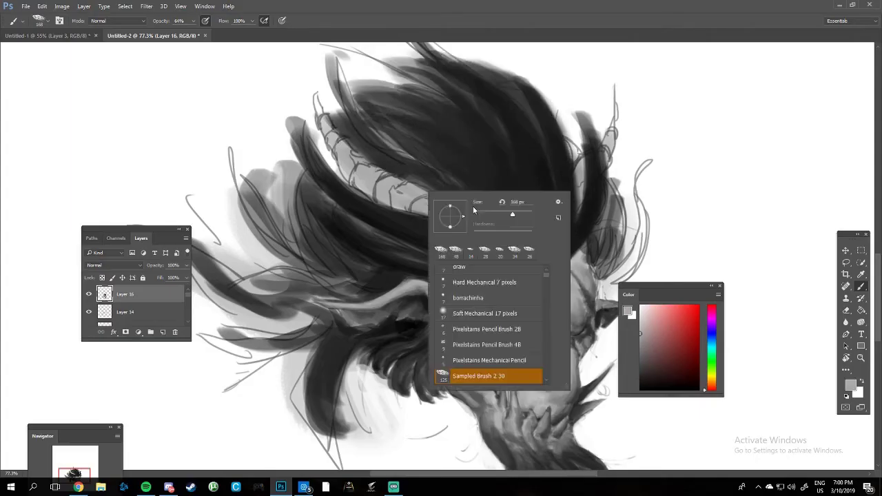
key(Return)
drag(421, 205, 441, 215)
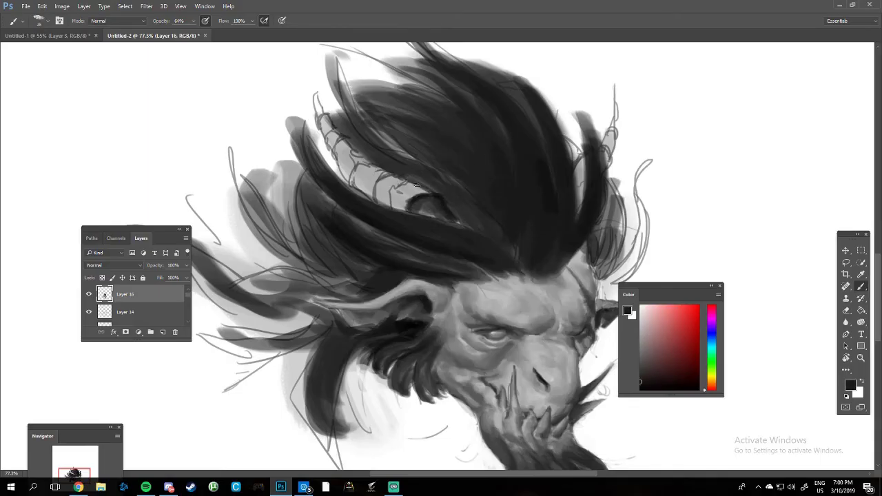
drag(407, 185, 386, 202)
drag(365, 153, 348, 178)
drag(338, 137, 324, 127)
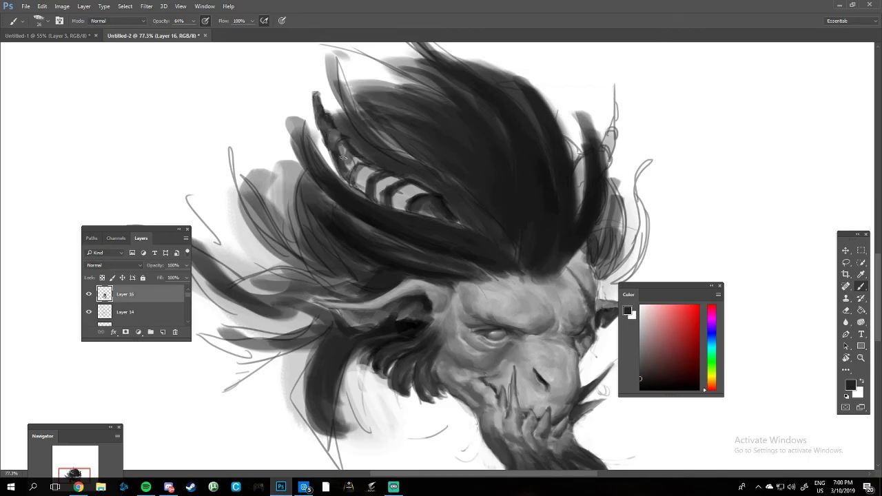
Sample mid, near-black and lighter greys to darken and refine the horn ridges
alt+click(321, 117)
alt+click(372, 195)
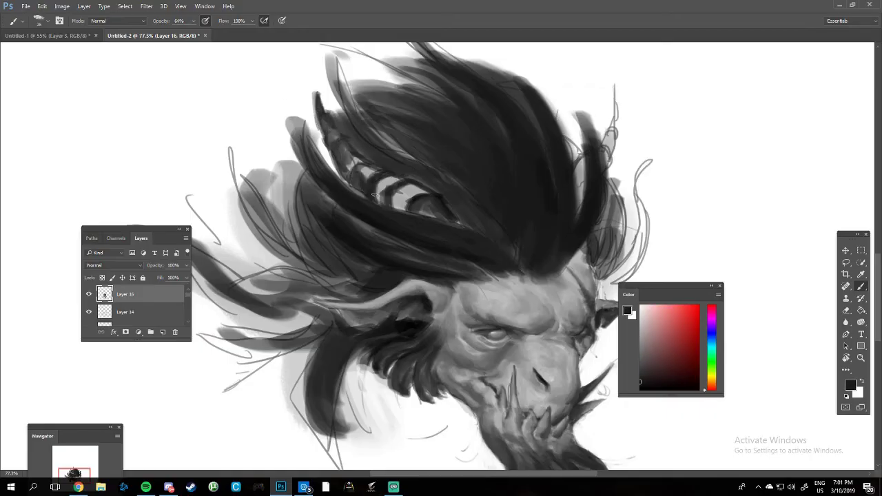
alt+click(388, 177)
mouse_move(402, 186)
mouse_down()
mouse_move(398, 207)
mouse_move(410, 184)
mouse_up()
alt+click(408, 198)
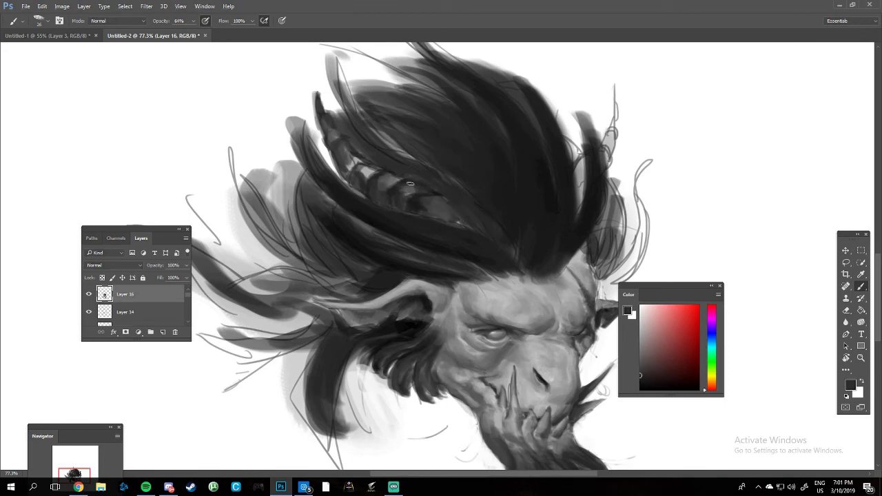
alt+click(430, 202)
alt+click(434, 204)
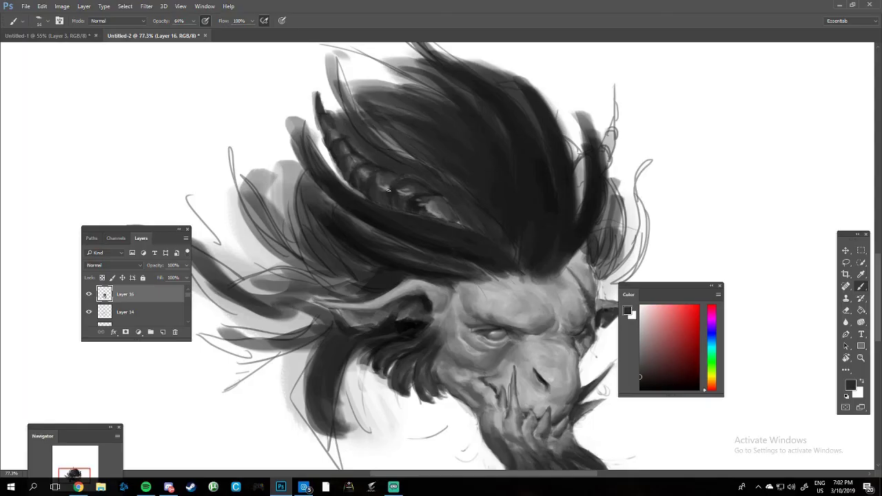
Bring the face into view and sample a darker tone, black, and a mid grey at the eye
drag(312, 87, 200, 28)
right_click(434, 269)
key(Escape)
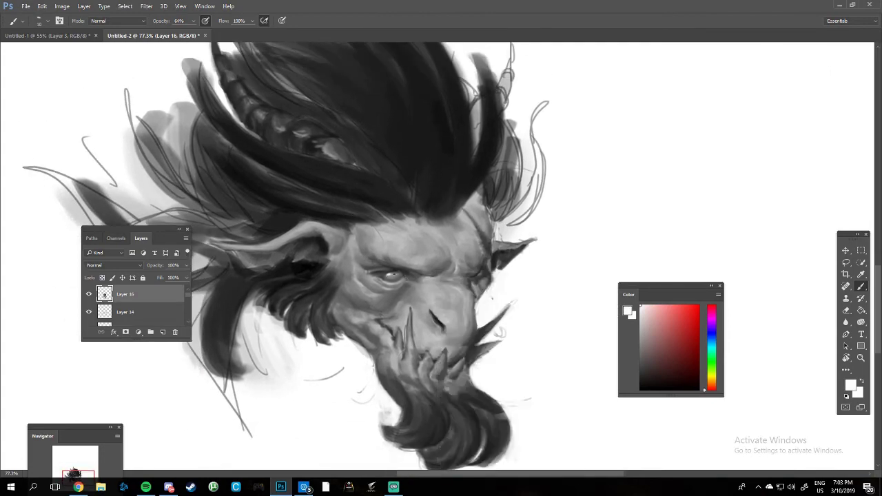
alt+click(388, 241)
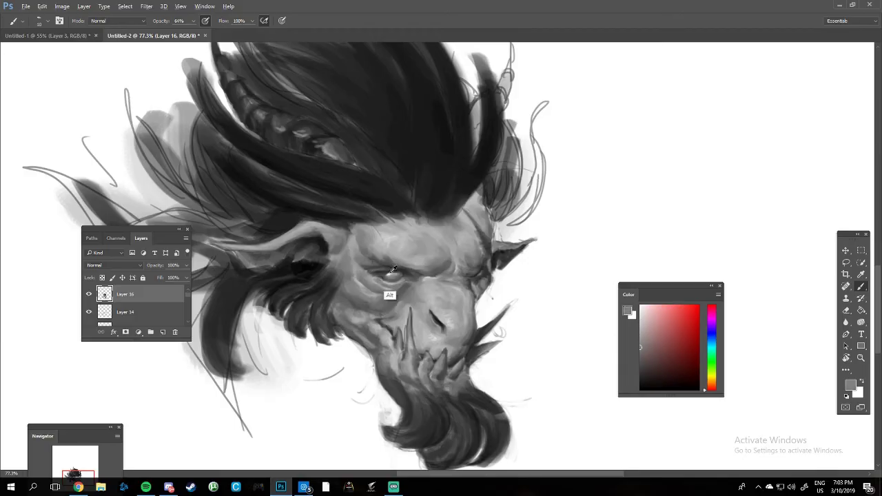
alt+click(398, 270)
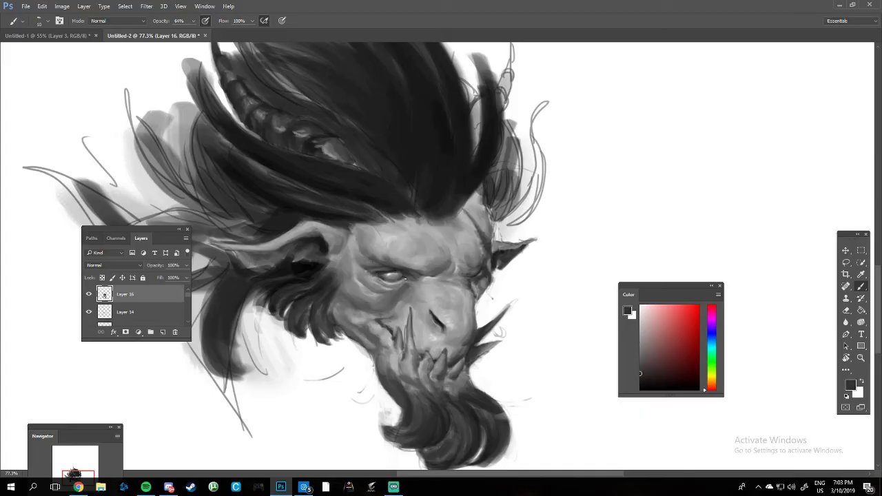
alt+click(397, 274)
Sample a mid grey from the face and enlarge the brush to size 31, shifting toward the snout
alt+click(466, 332)
right_click(465, 332)
click(542, 456)
drag(443, 328, 402, 292)
scroll(405, 259, up, 3)
Add a new layer with a soft round brush, default black/white colours and 55% opacity
key(ctrl+alt+shift+n)
right_click(454, 253)
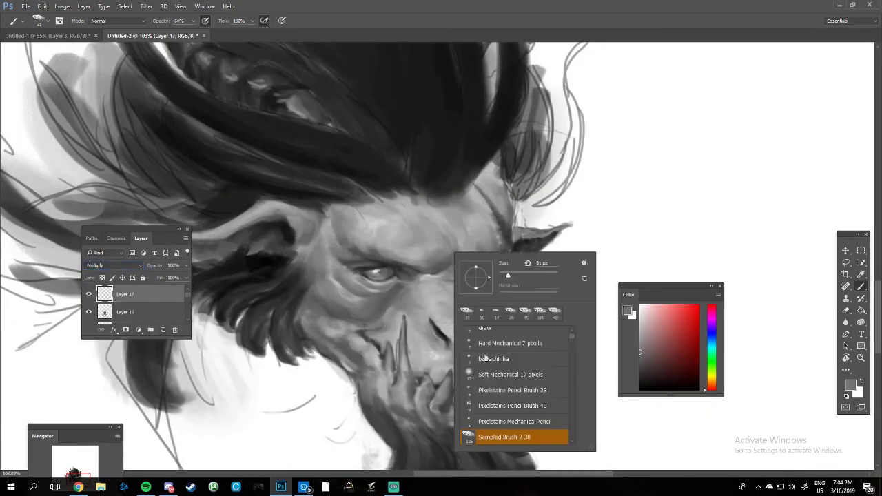
click(508, 435)
key(d)
key(5)
key(5)
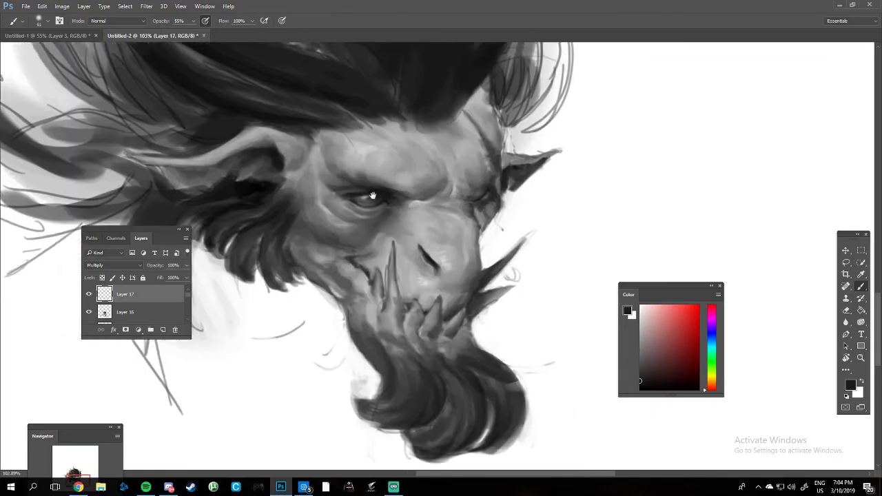
Centre the view on the snout and tusks and sample a light grey from the face
drag(252, 148, 435, 153)
drag(206, 124, 237, 213)
scroll(520, 318, up, 2)
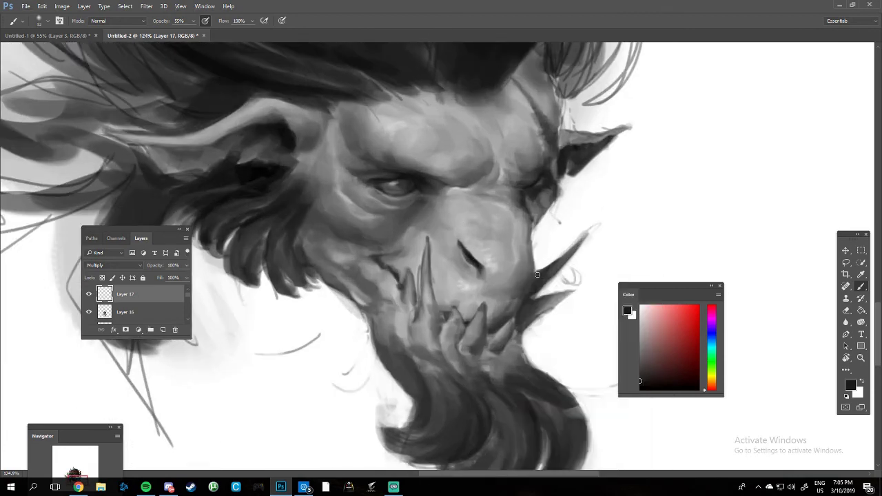
drag(489, 289, 421, 272)
alt+click(423, 302)
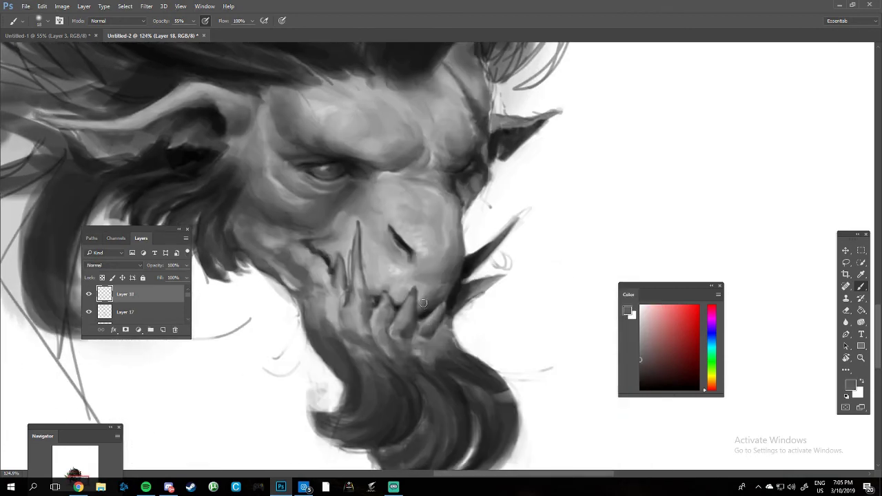
Sample face tones around the nose and jaw, including a lighter grey near the nose
mouse_move(448, 185)
mouse_down()
mouse_move(340, 207)
mouse_move(421, 270)
mouse_up()
alt+click(406, 254)
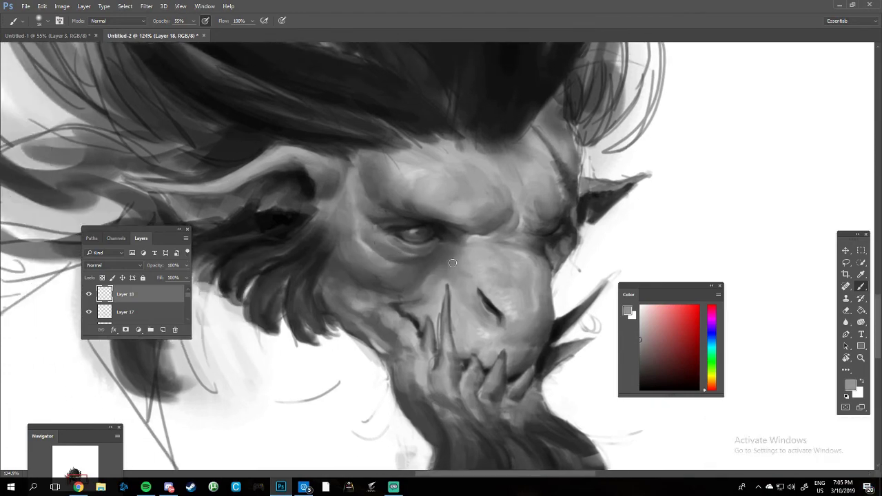
alt+click(479, 324)
alt+click(365, 324)
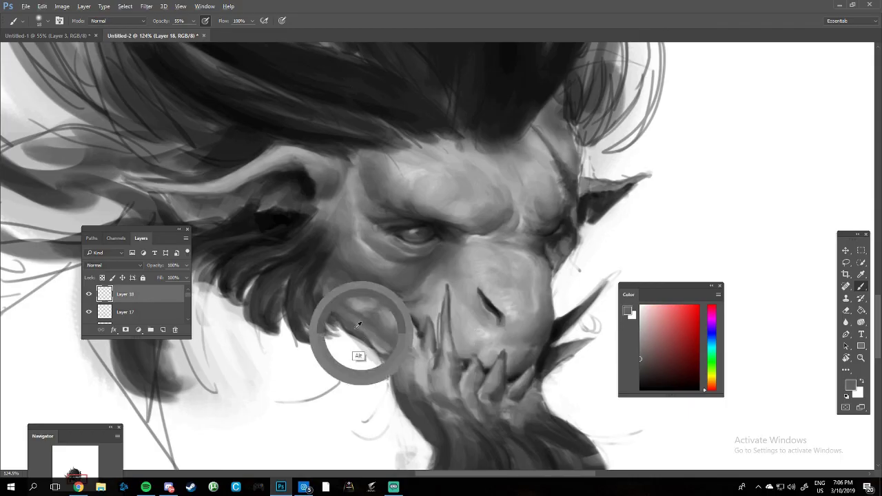
drag(429, 412, 401, 318)
alt+click(388, 294)
alt+click(495, 303)
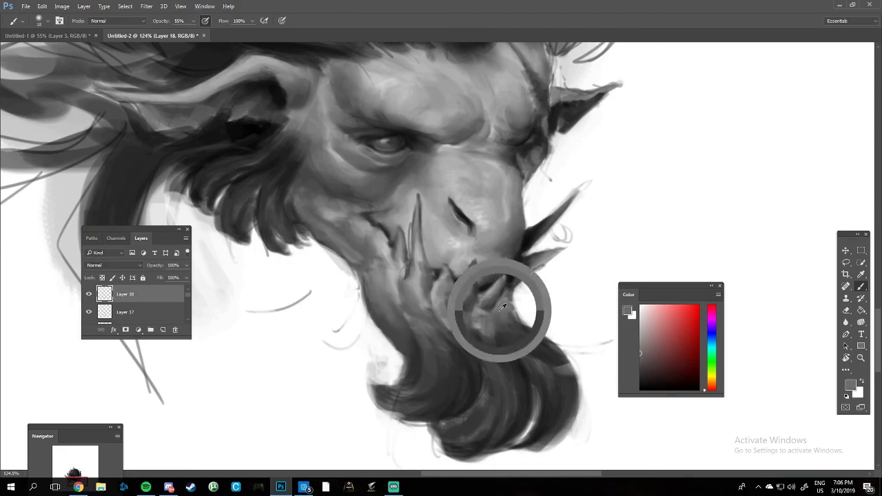
Sample a lighter grey and a near-white highlight tone beside the ear, then reframe the view
drag(511, 287, 484, 374)
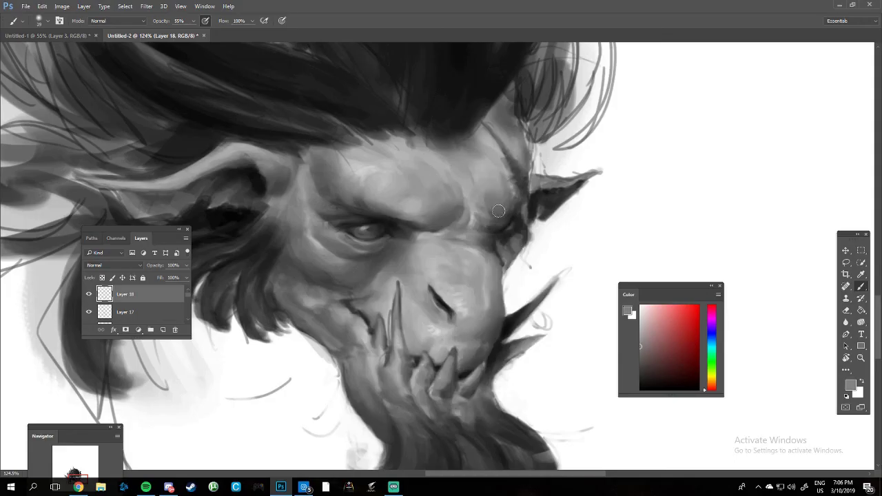
right_click(473, 221)
alt+click(472, 218)
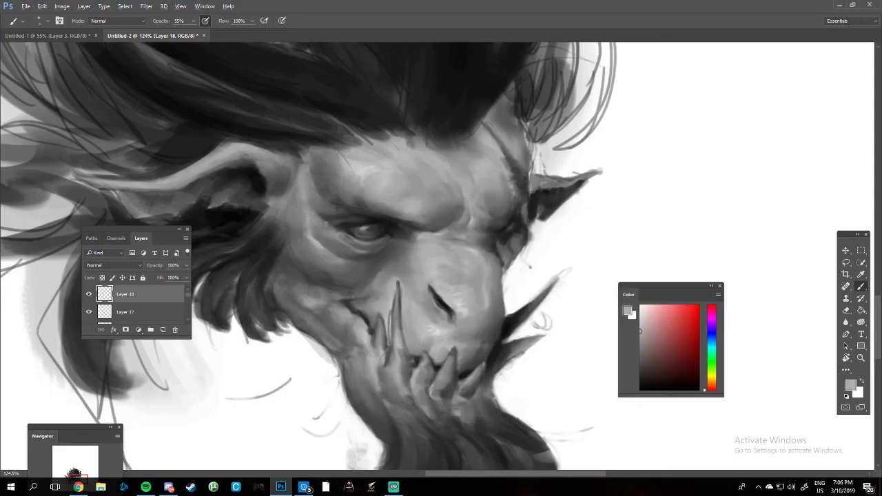
alt+click(526, 211)
right_click(522, 234)
key(Escape)
right_click(529, 224)
key(Escape)
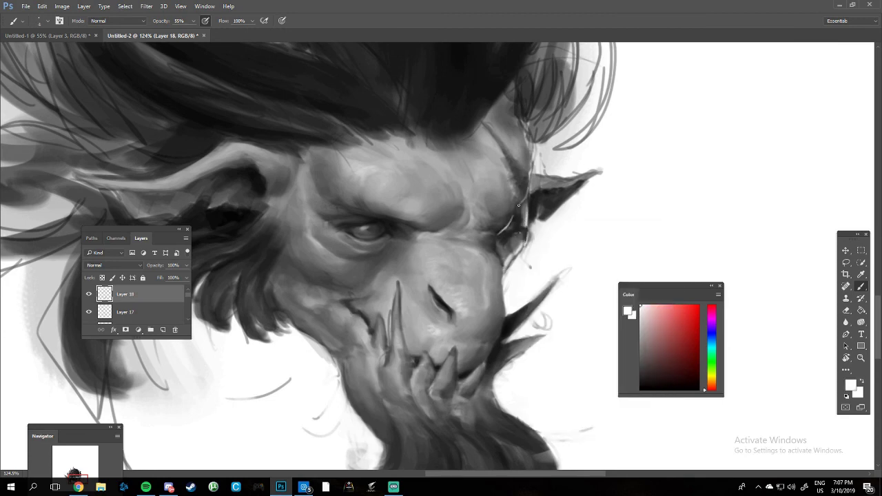
scroll(547, 233, down, 3)
mouse_move(501, 310)
mouse_down()
mouse_move(532, 235)
mouse_move(450, 198)
mouse_move(440, 421)
mouse_up()
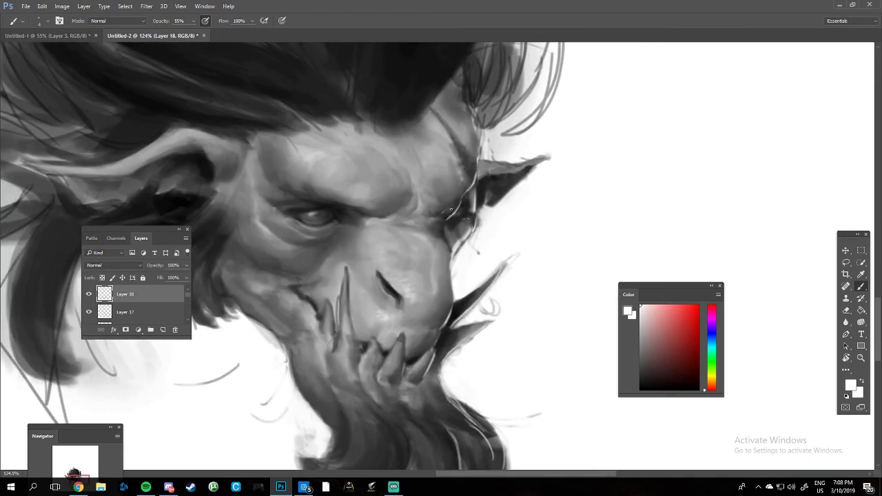